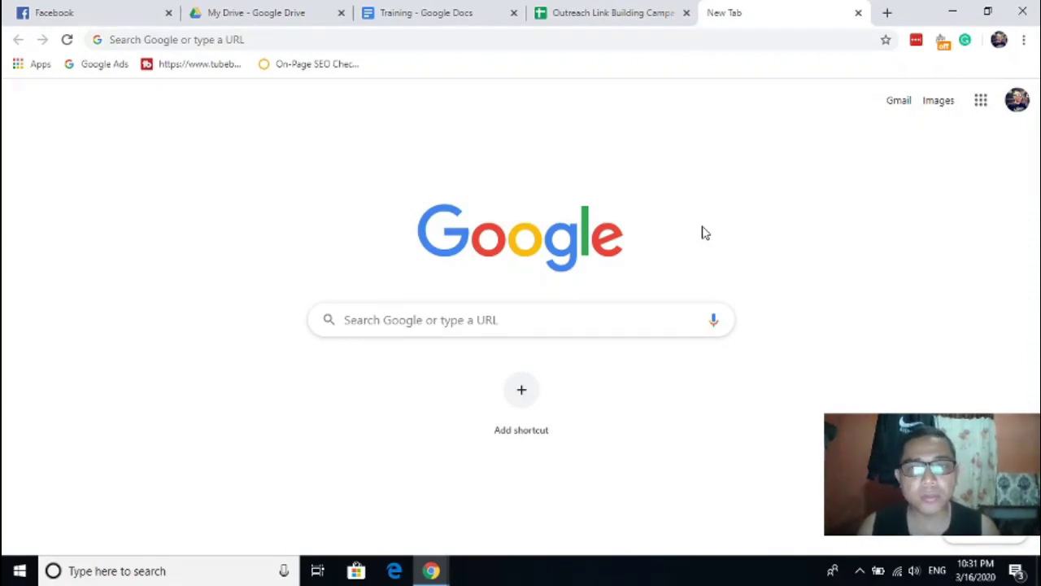
- Search Google for 'drop my link' and open the dropmylink.com home page
click(492, 315)
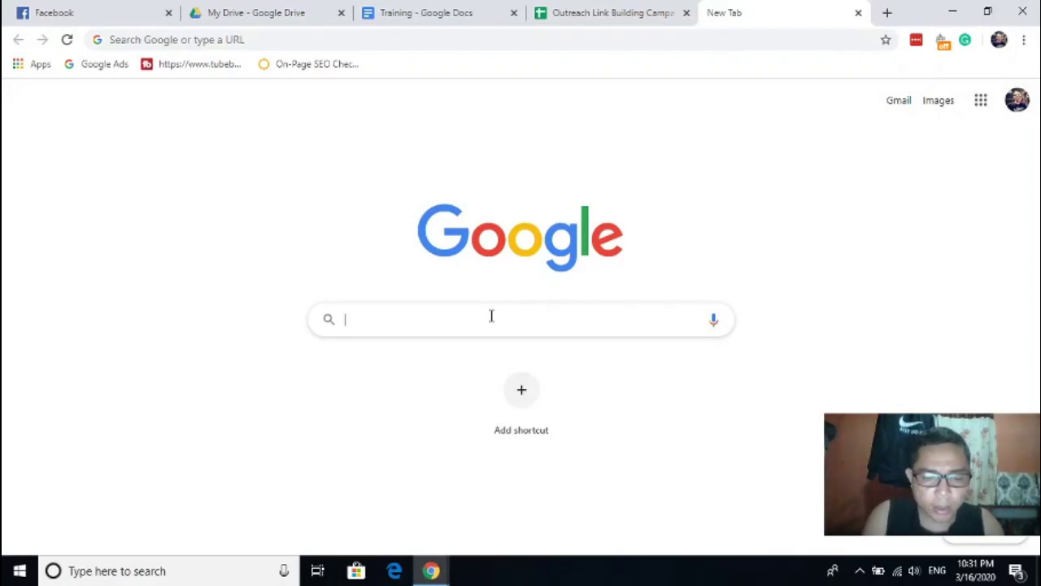
text(drop my link)
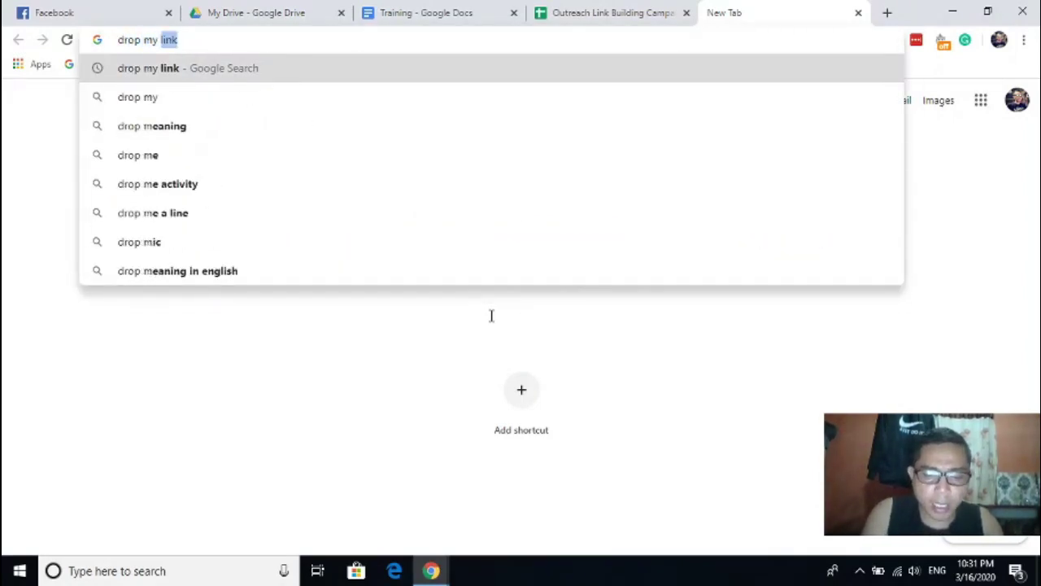
key(Return)
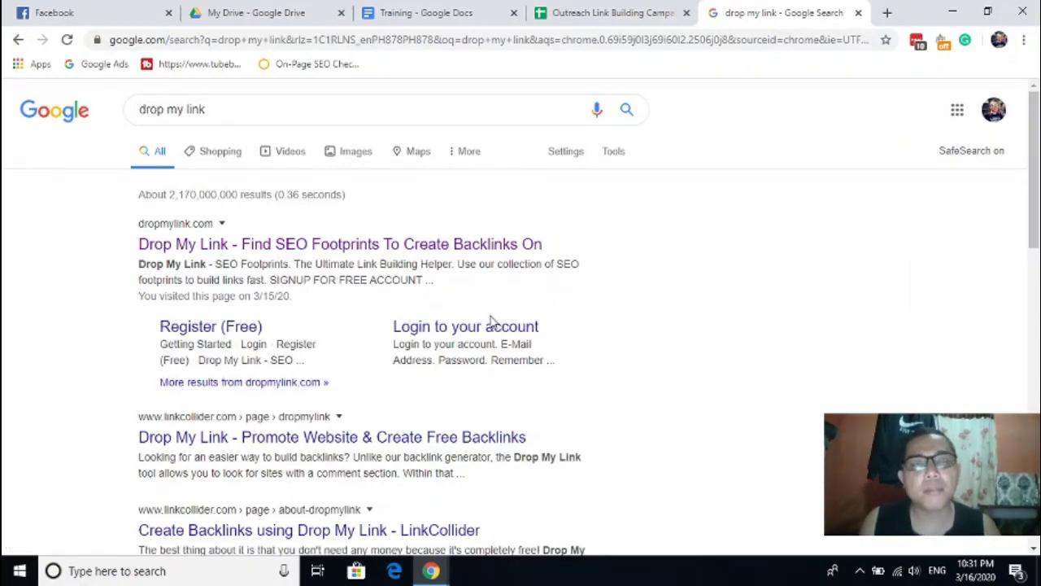
click(348, 247)
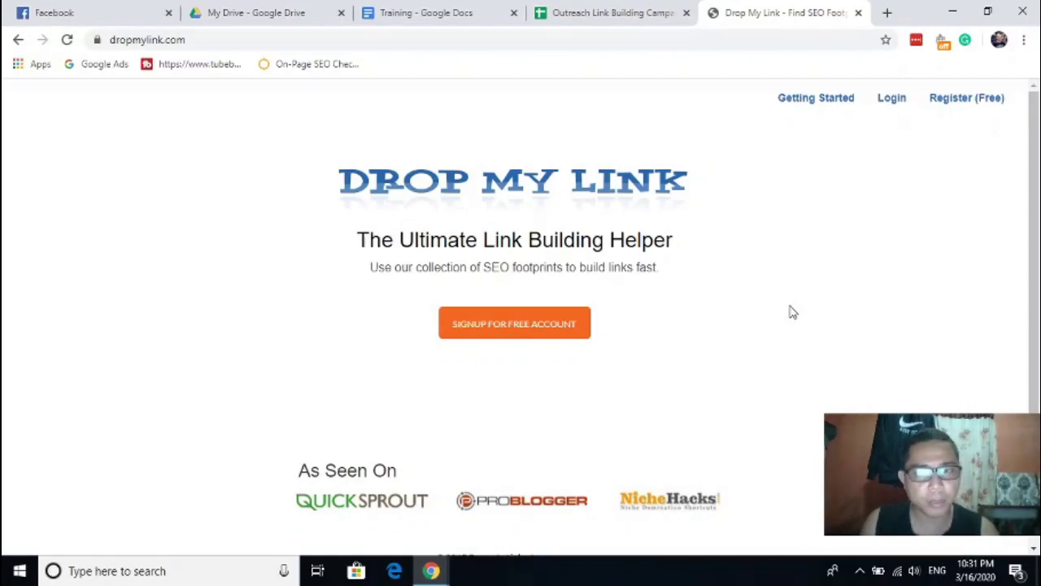
- Start the free registration and submit a sign-up e-mail address
click(974, 104)
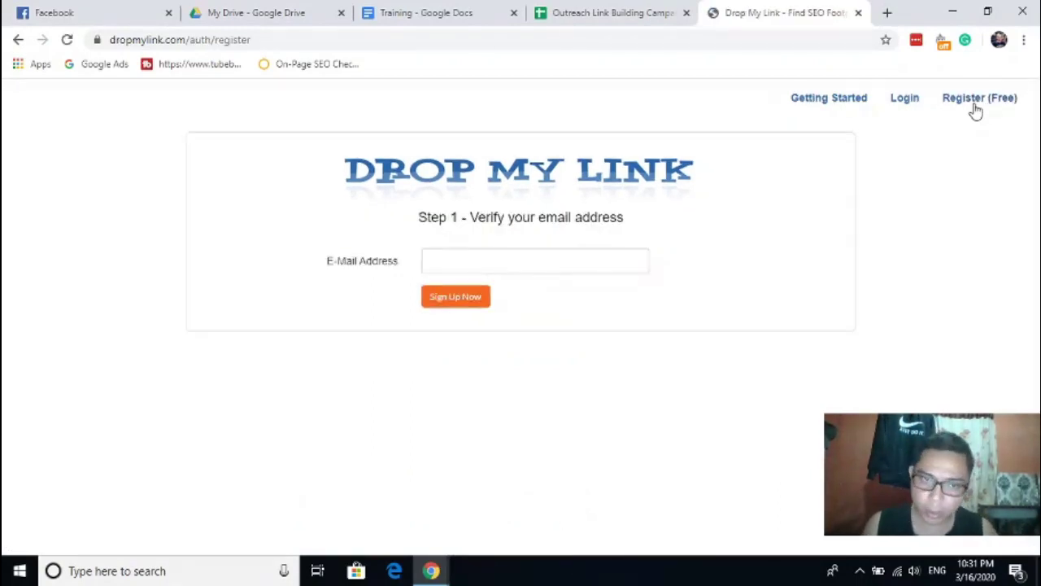
click(508, 263)
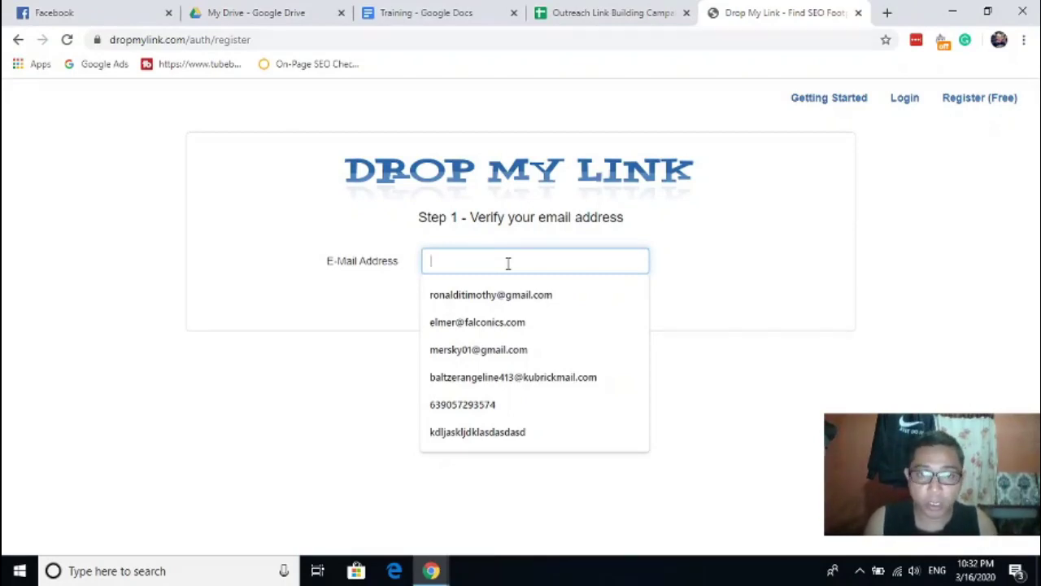
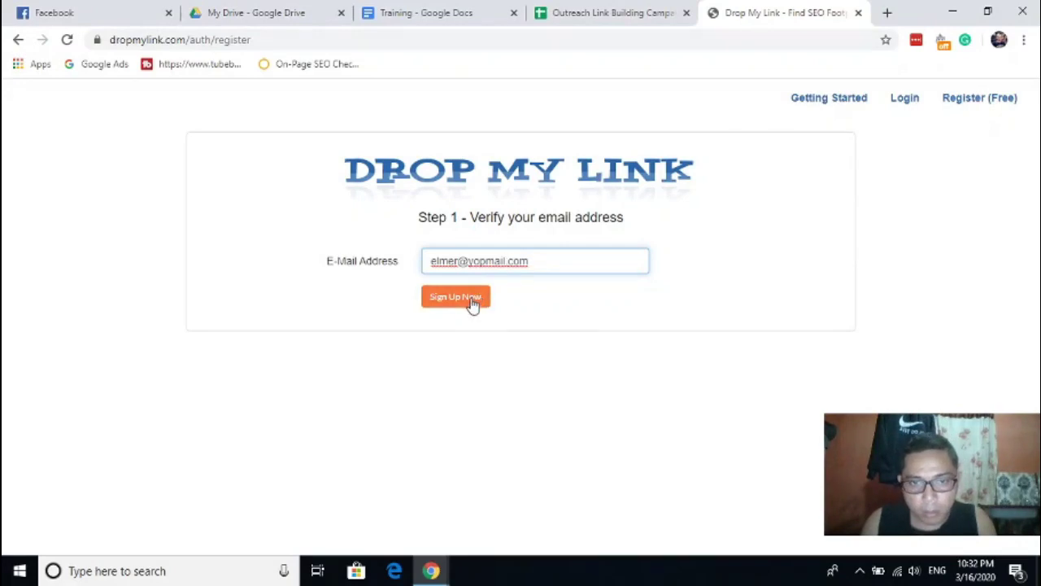
triple_click(479, 260)
click(460, 307)
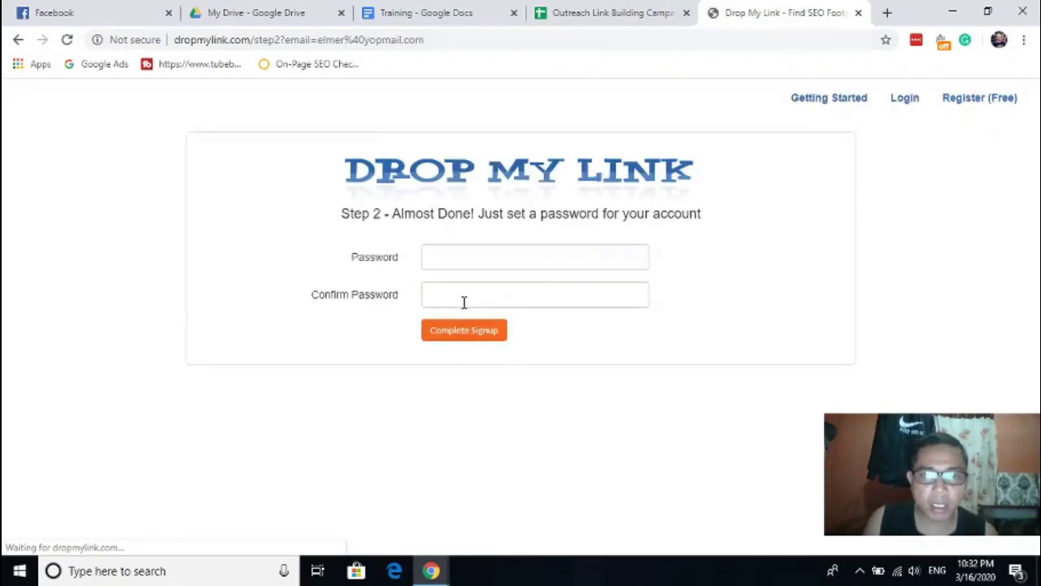
- Enter and confirm the account password, then complete the signup
click(463, 257)
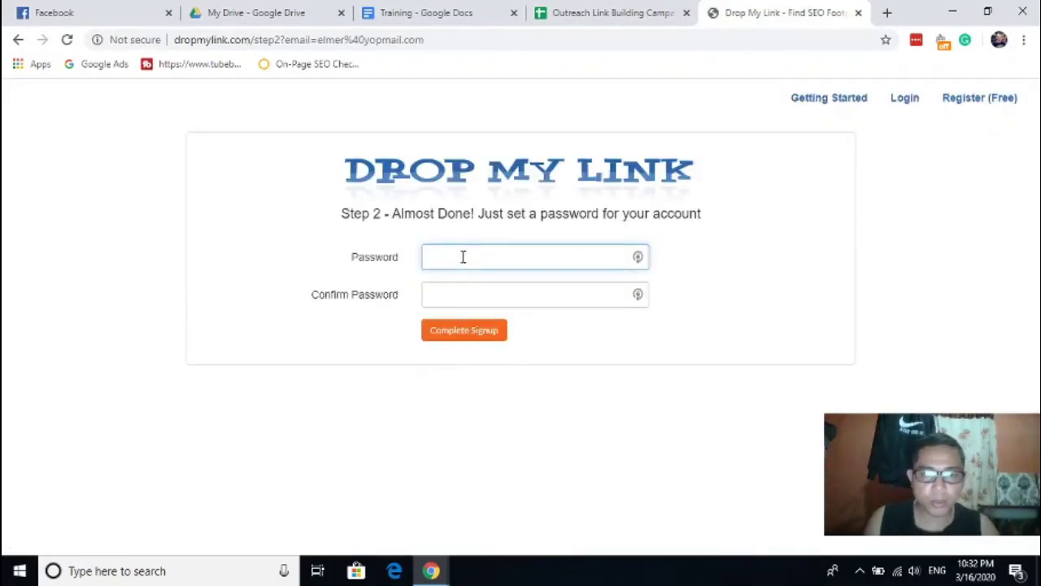
text(••••••••••••)
key(Tab)
text(••••••••••••)
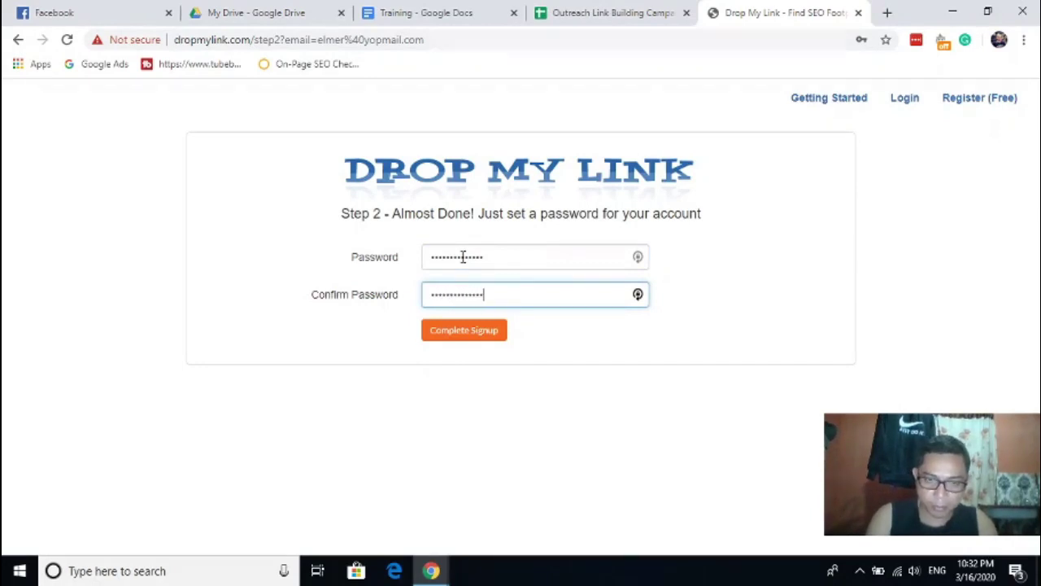
click(465, 338)
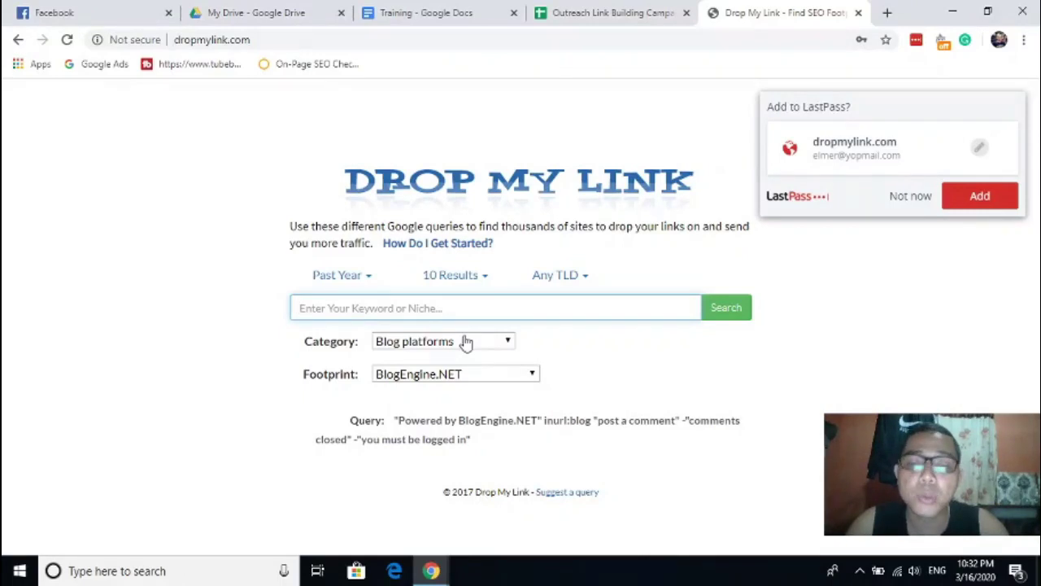
- Dismiss the LastPass 'Add to LastPass?' password prompt
click(801, 319)
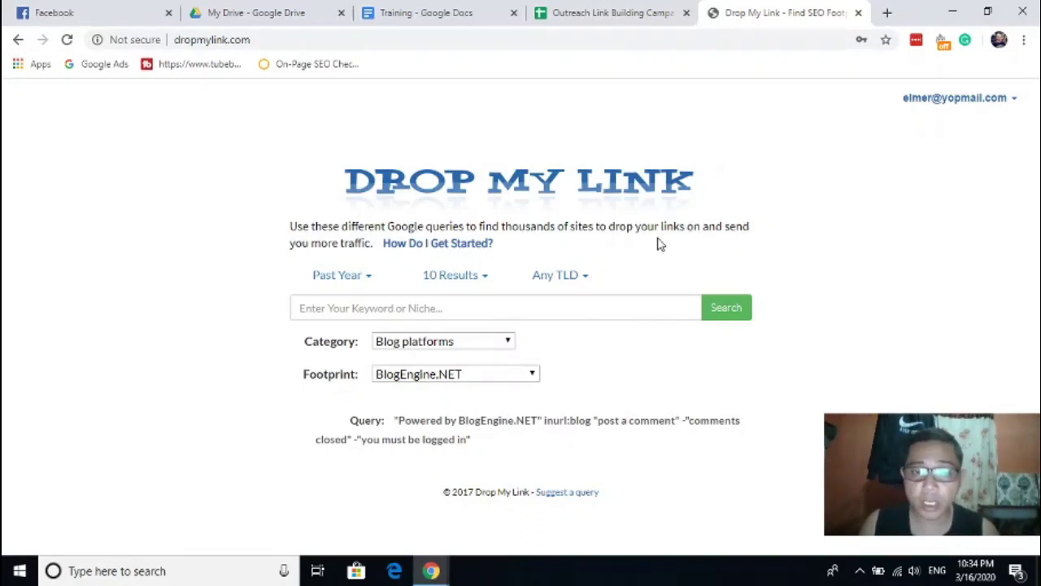
- Enter 'video marketing' as the keyword or niche
click(571, 310)
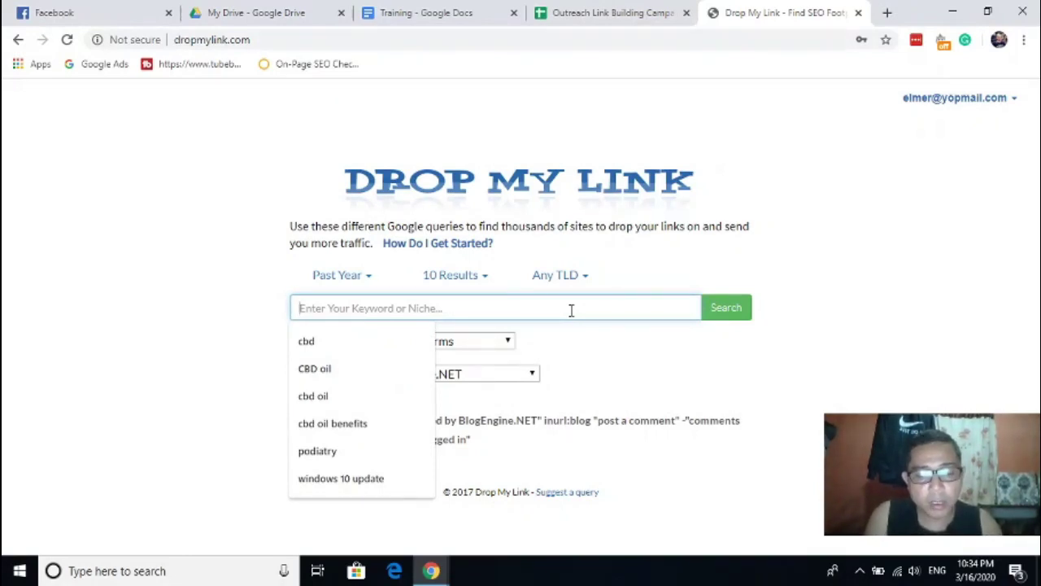
text(video)
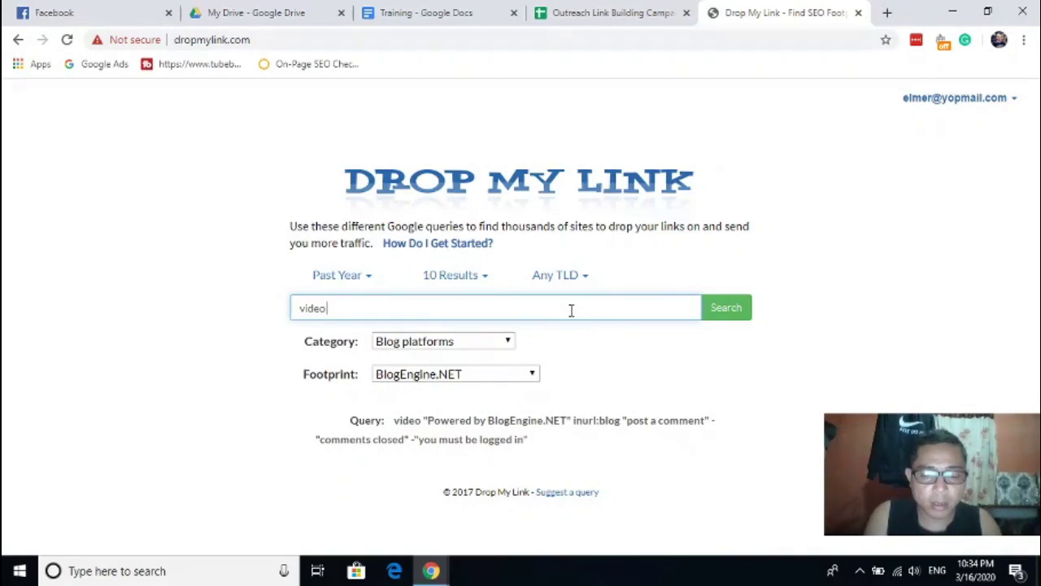
text( marketing)
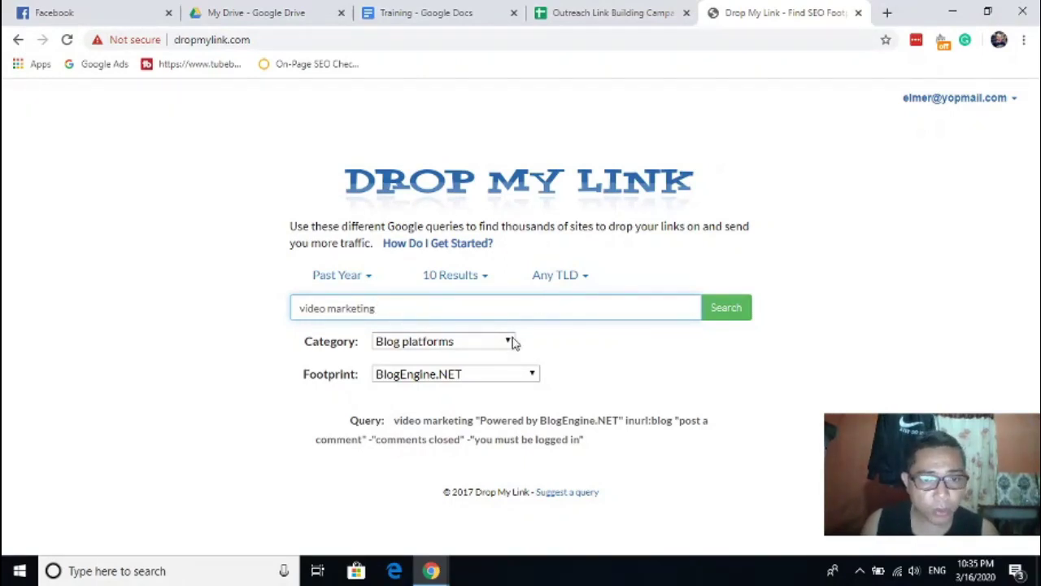
- Choose Guest Posts from the Category dropdown
click(480, 346)
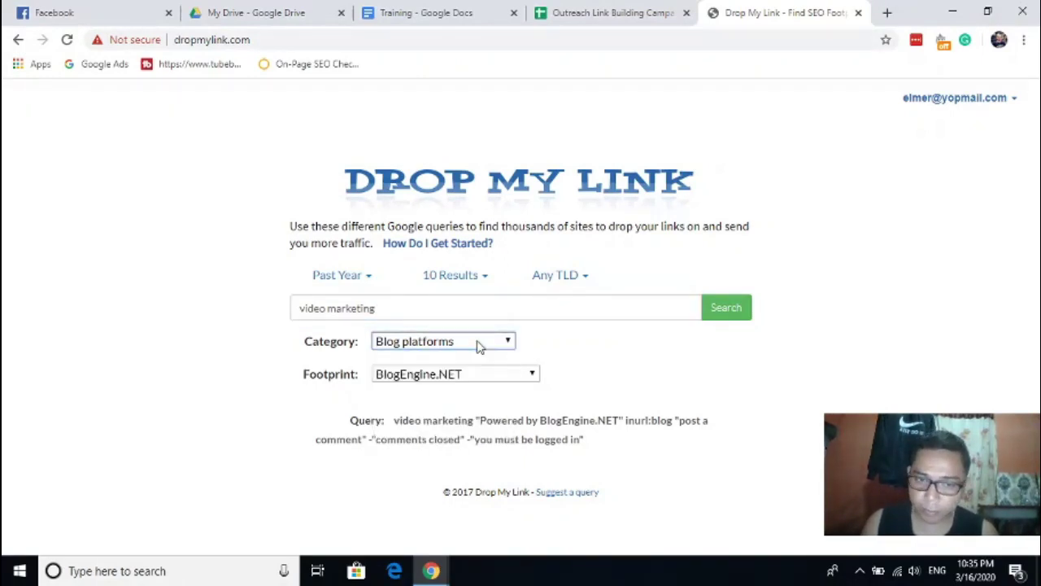
click(480, 346)
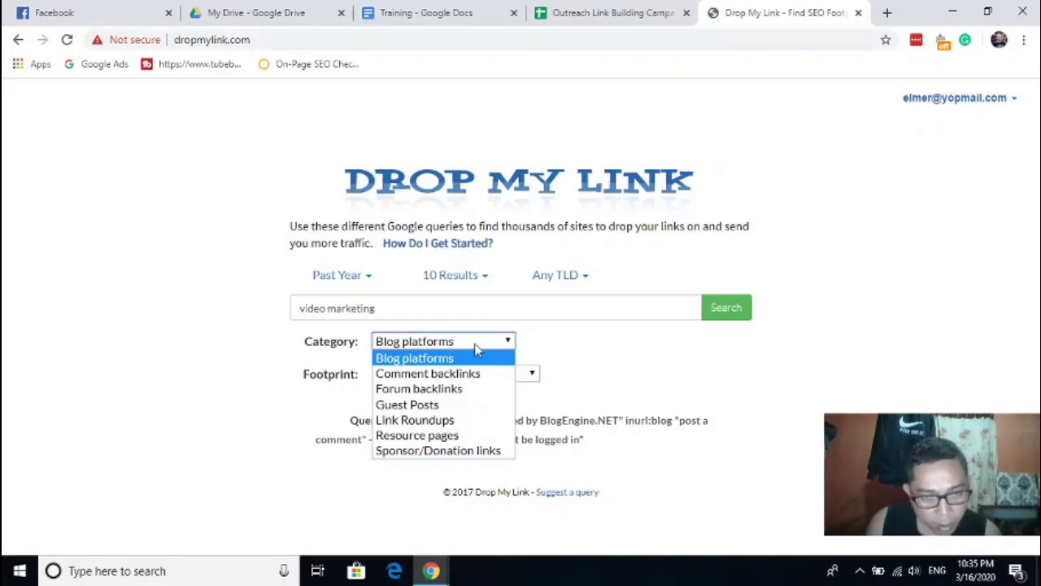
click(421, 409)
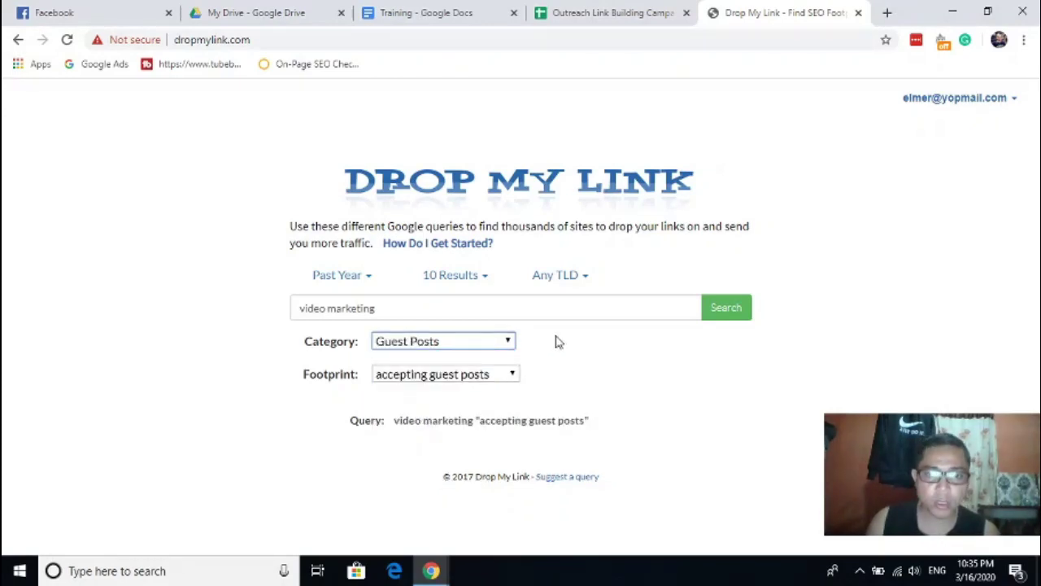
click(481, 347)
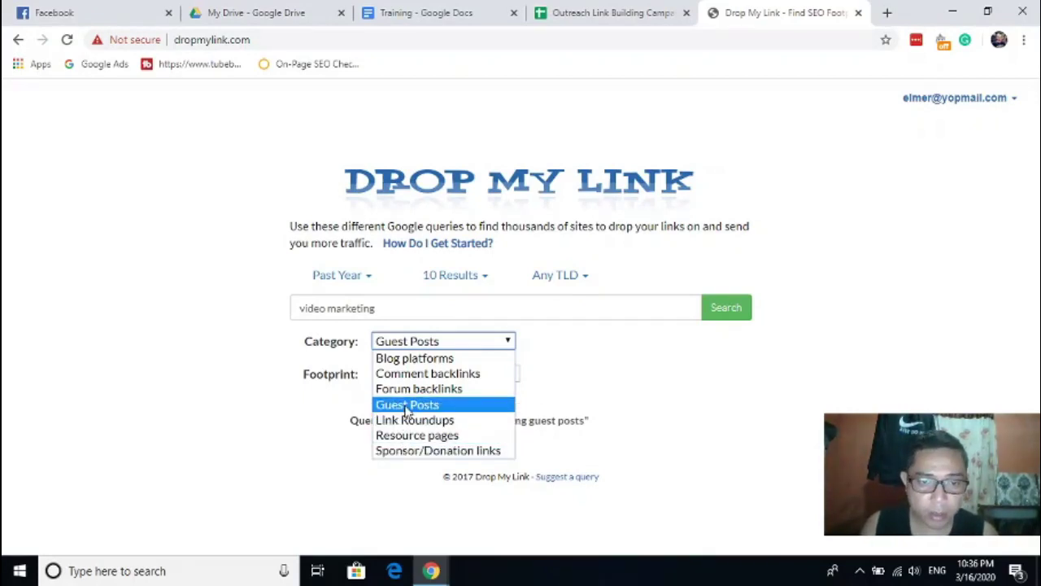
- Pick 'write for us' from the guest-post footprint list
click(405, 409)
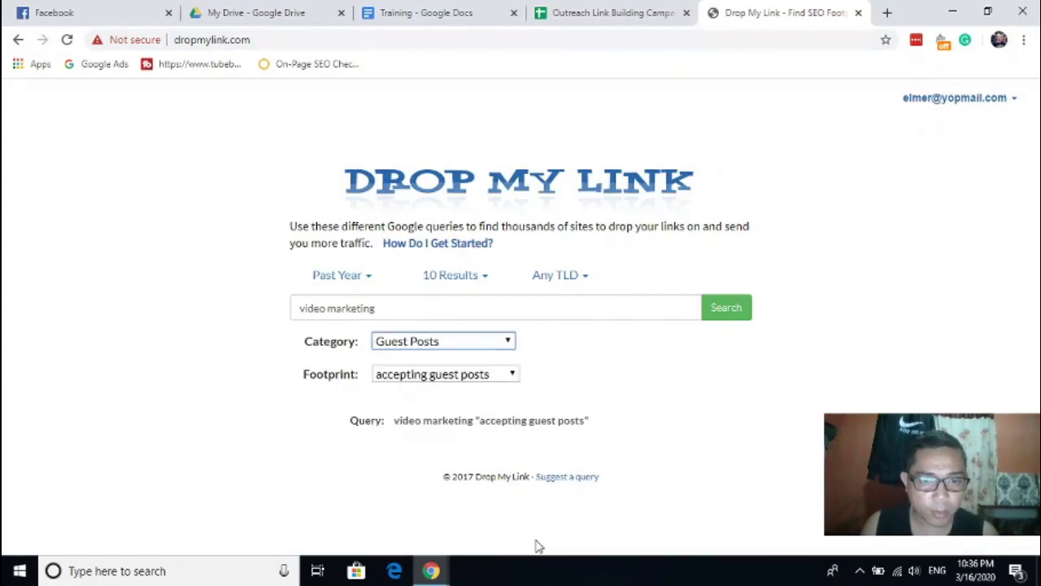
click(433, 376)
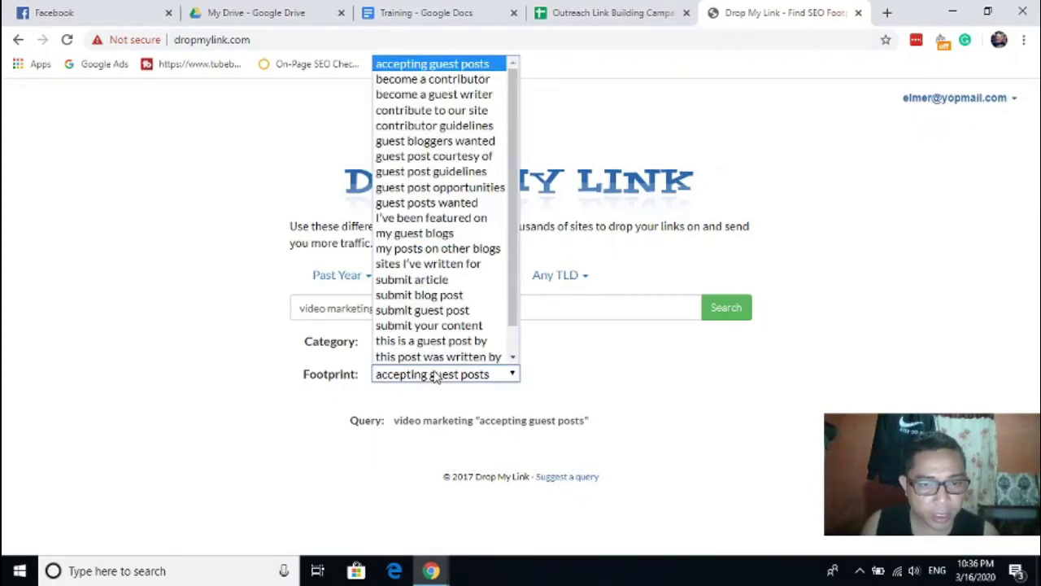
scroll(493, 158, down, 1)
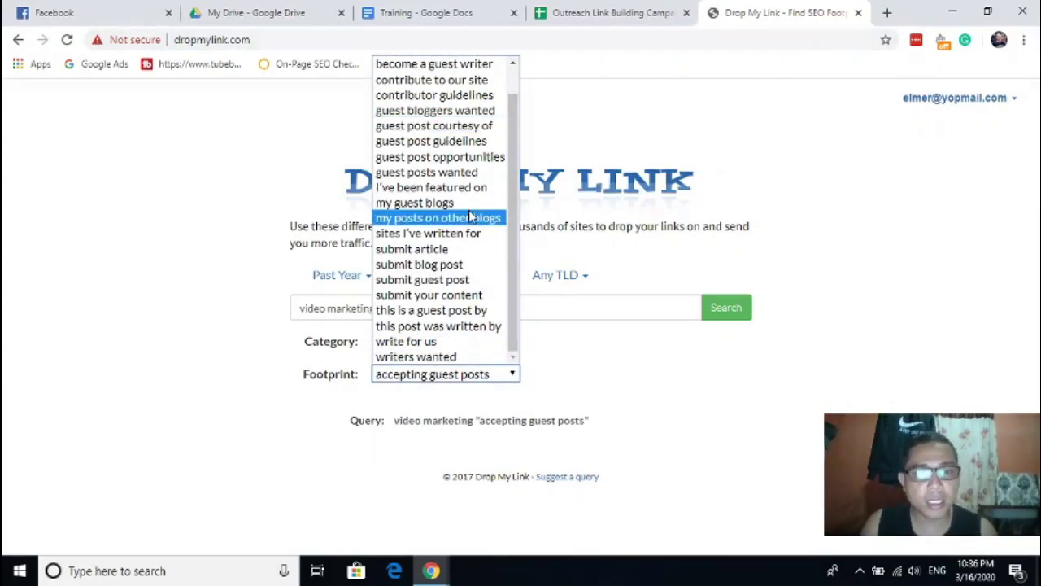
scroll(470, 215, up, 1)
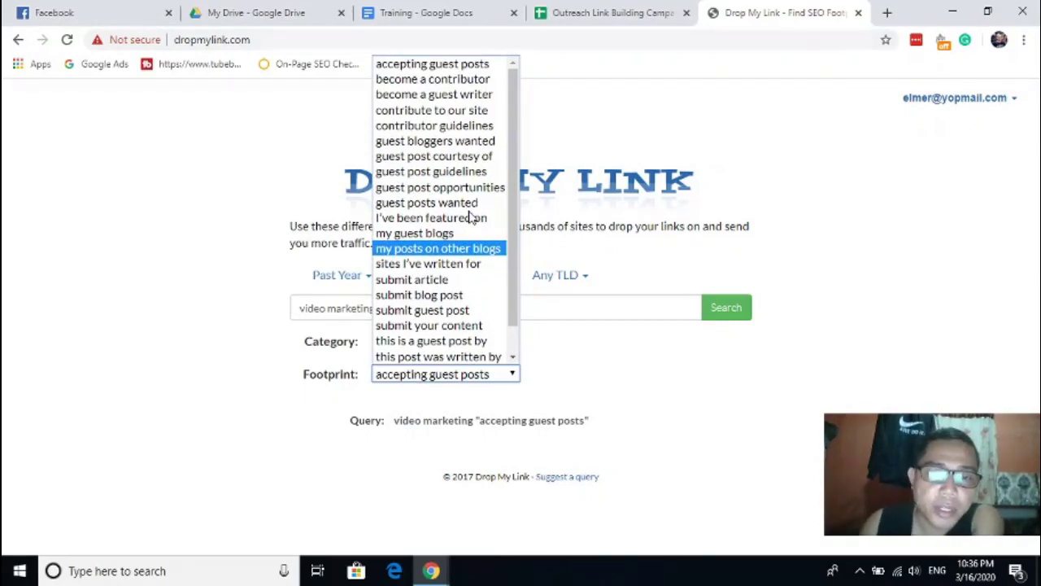
scroll(470, 231, down, 1)
scroll(469, 236, down, 1)
scroll(472, 317, up, 1)
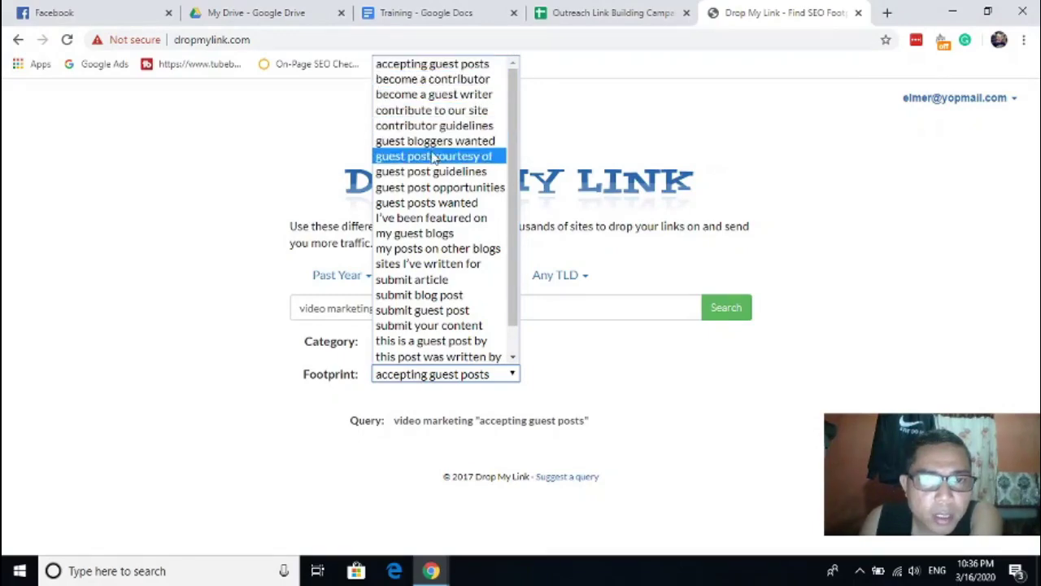
scroll(421, 331, down, 1)
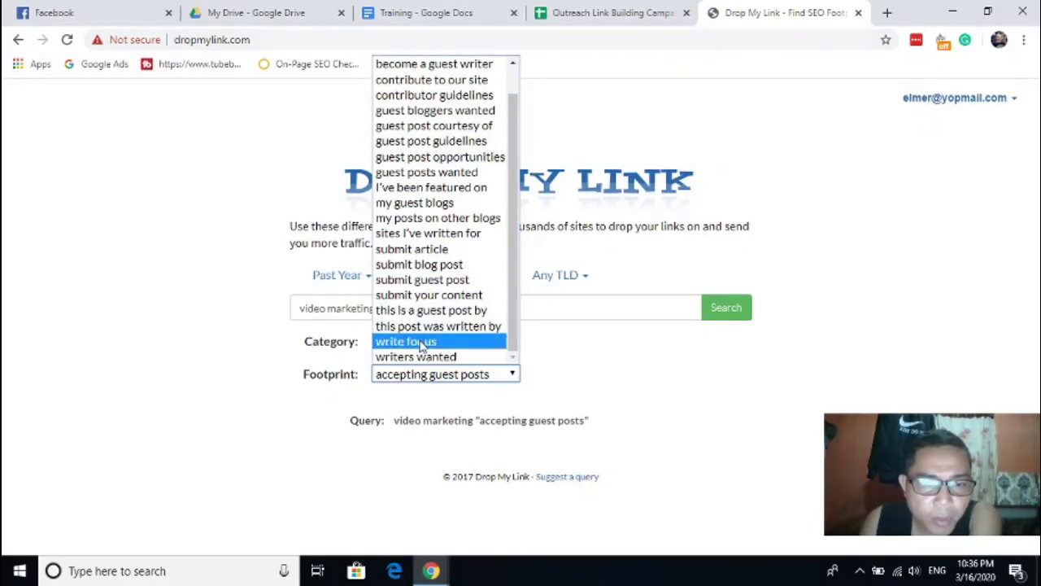
click(420, 342)
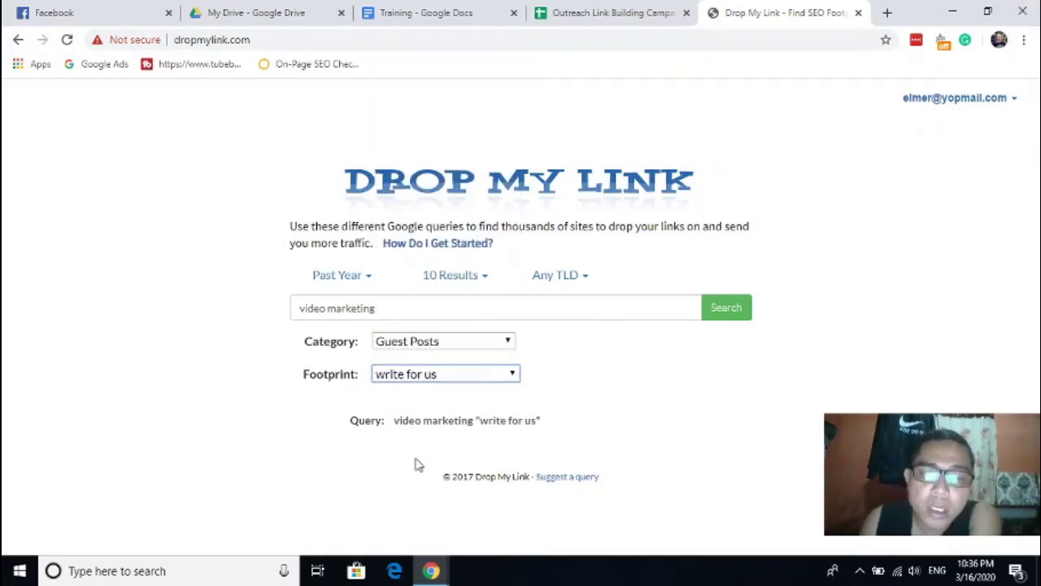
- Recheck the footprint list, keeping 'write for us' so the query reads video marketing "write for us"
click(429, 377)
scroll(427, 358, down, 1)
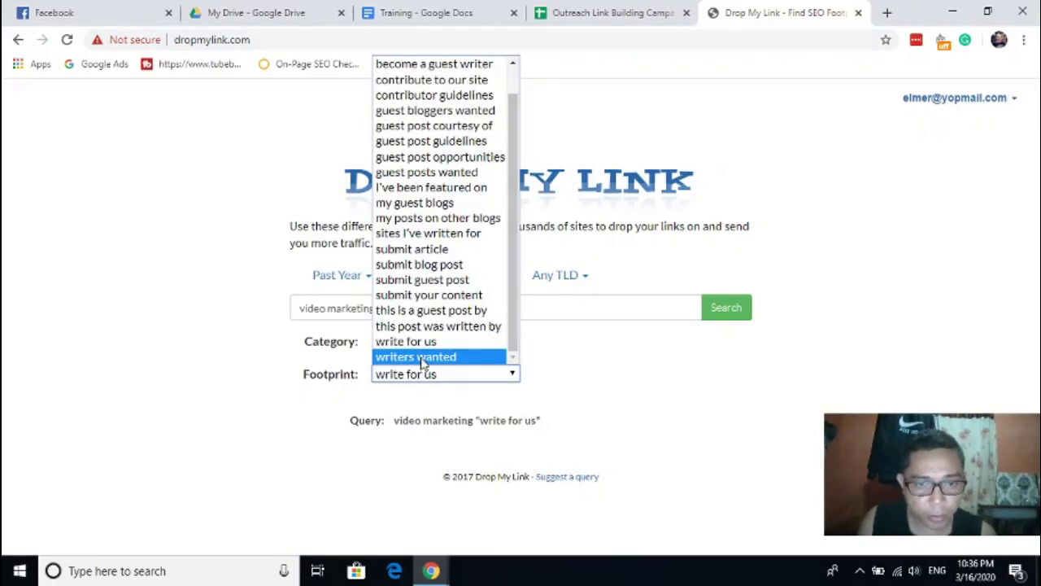
click(423, 343)
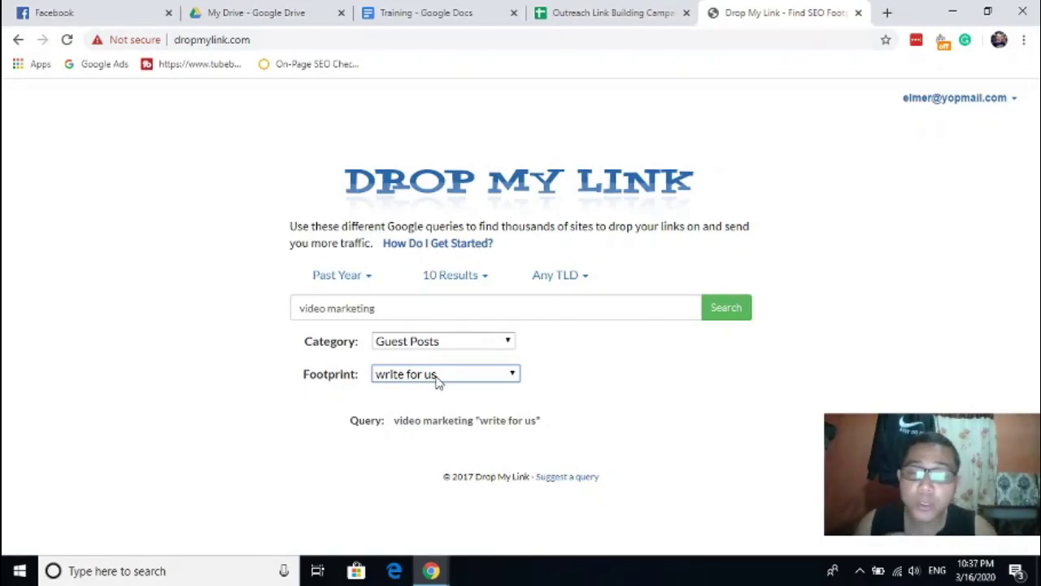
click(435, 376)
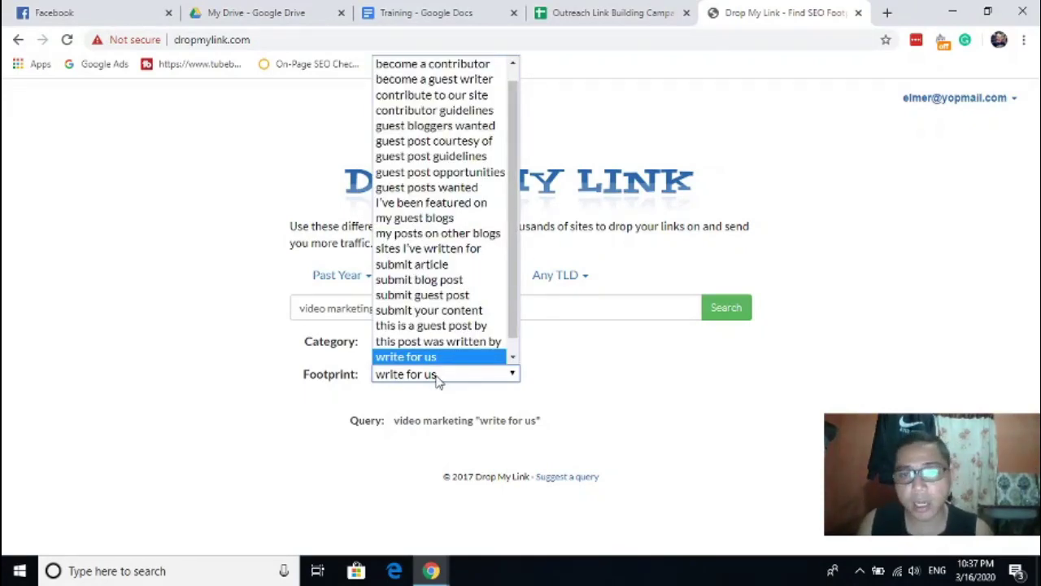
scroll(439, 341, down, 1)
click(820, 200)
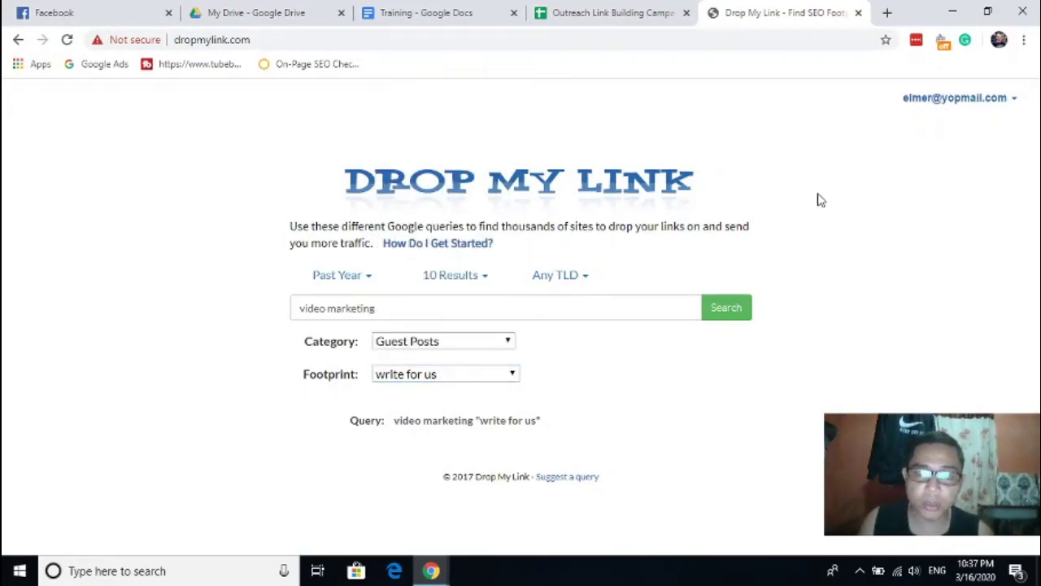
- Set 30 results with the Past Year range and run the query on Google
click(483, 279)
click(453, 339)
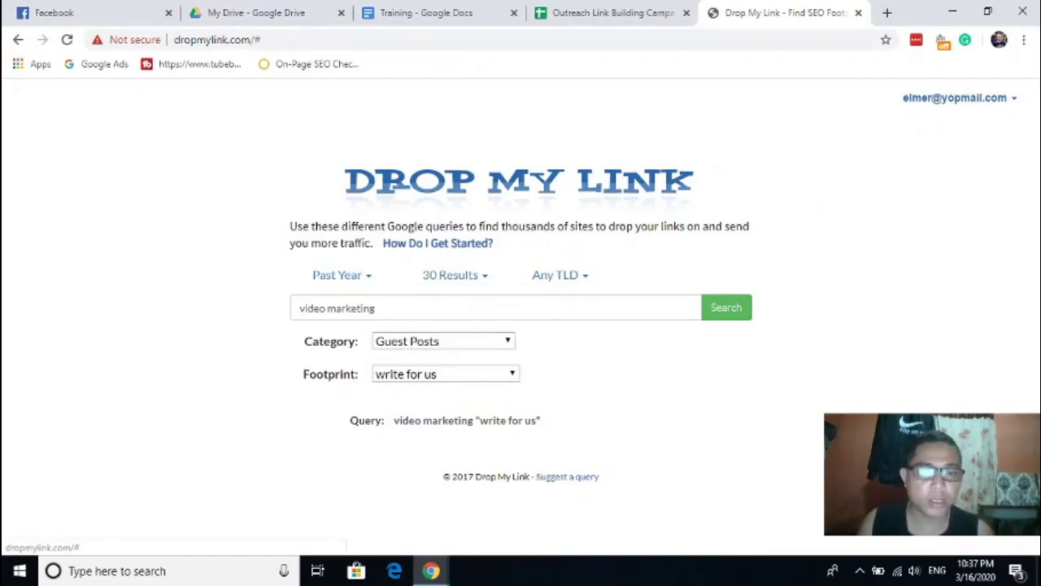
click(361, 278)
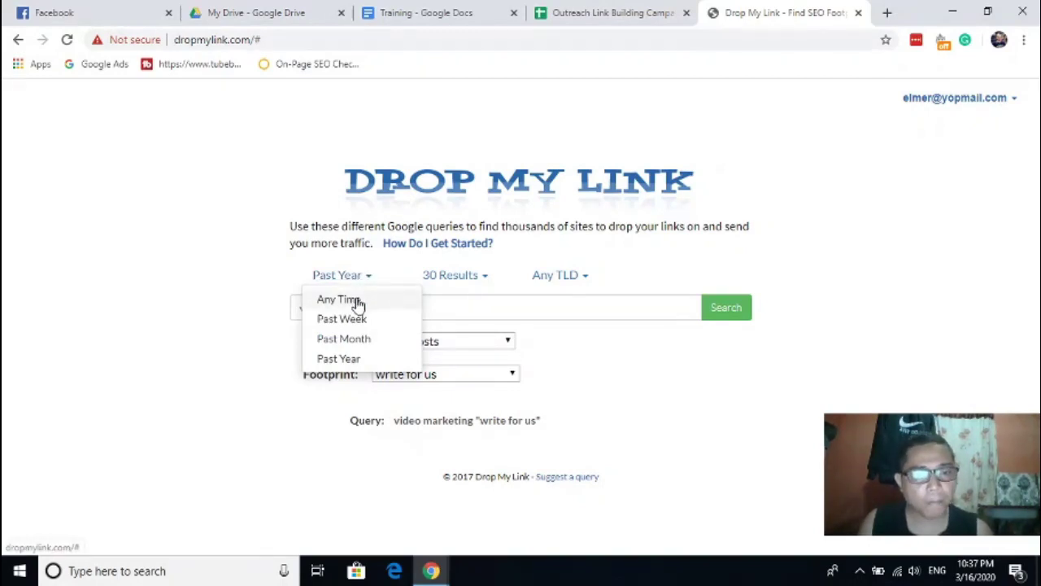
click(344, 358)
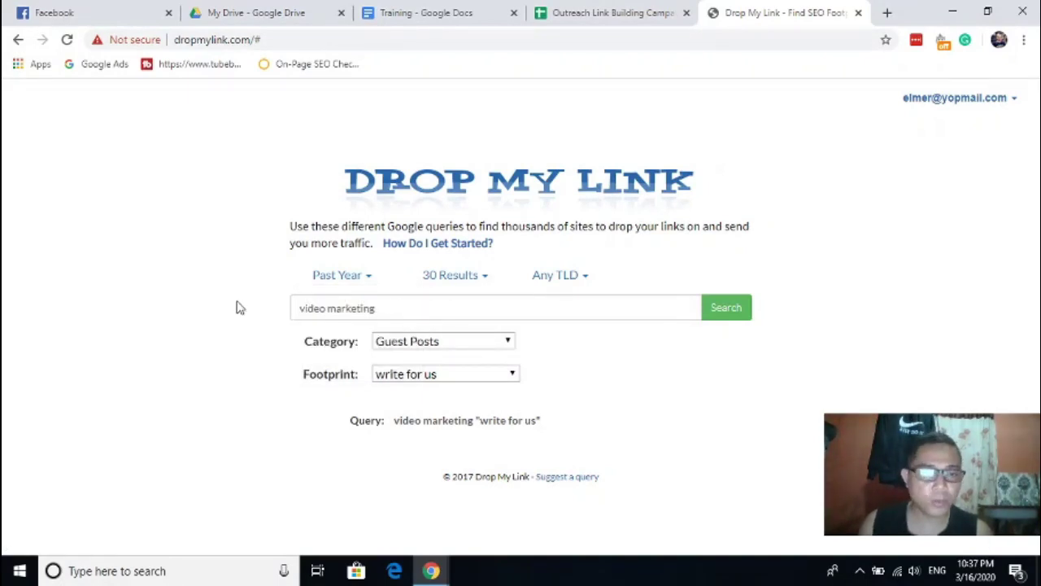
click(407, 307)
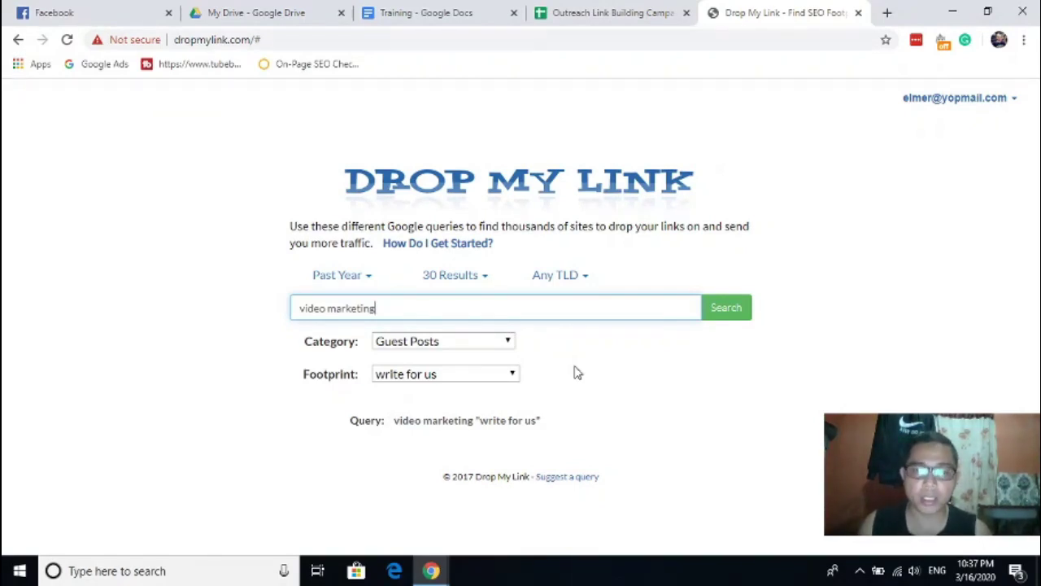
click(726, 308)
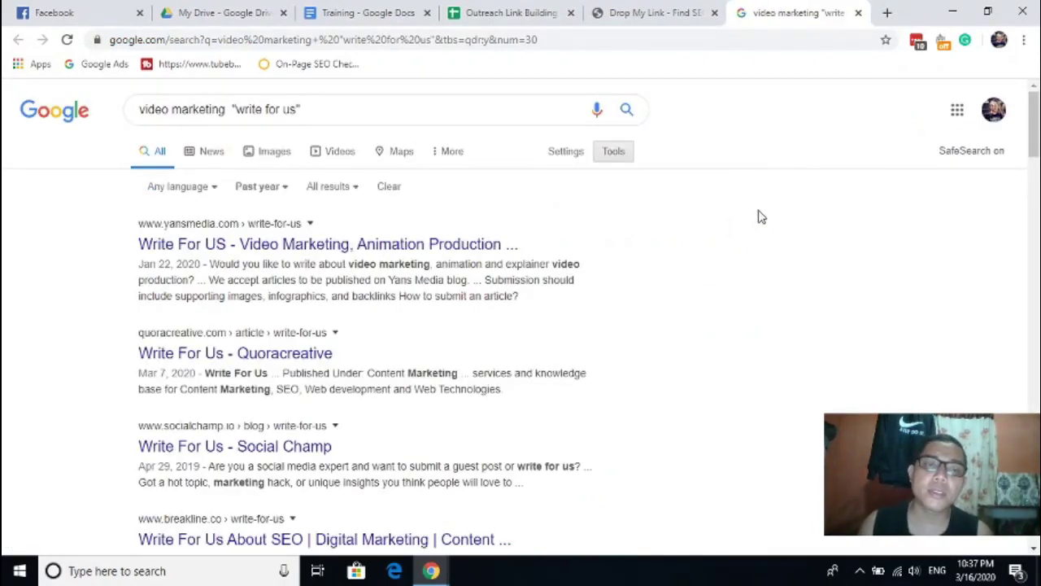
- Glance at the Drop My Link tab, then return to the Google results and select the top Yans Media result
click(690, 9)
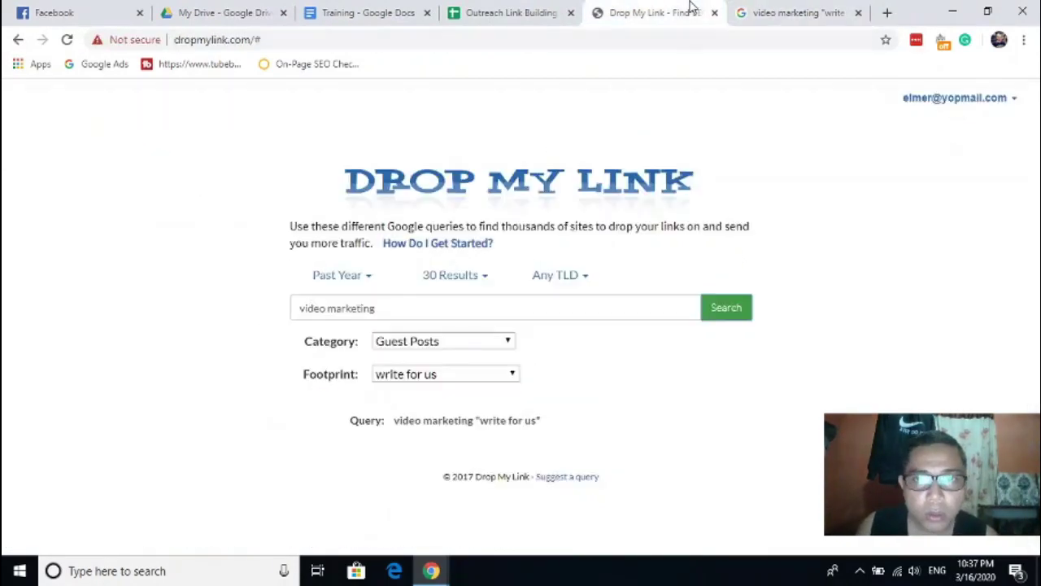
click(746, 10)
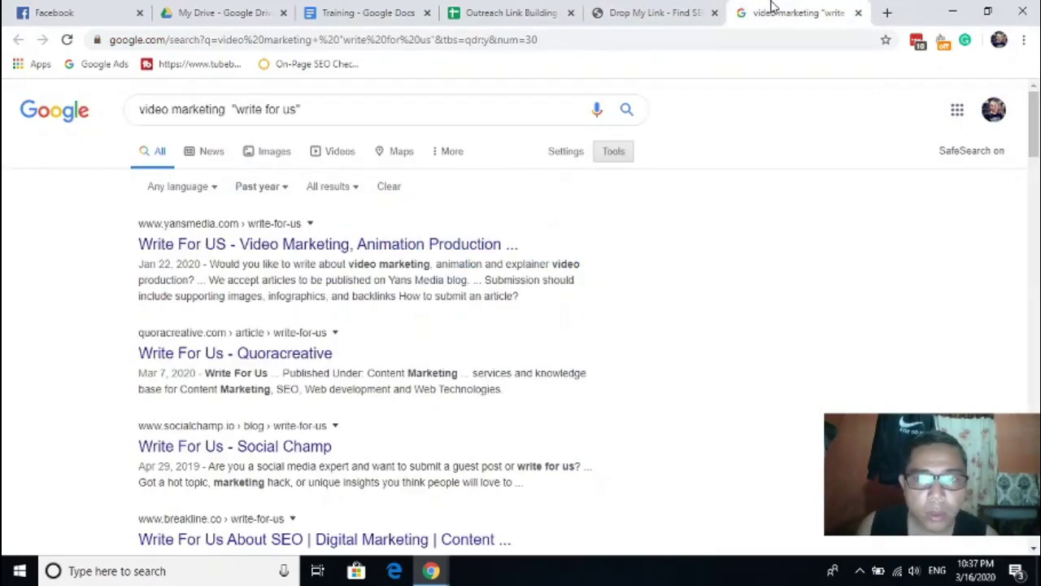
ctrl+click(229, 243)
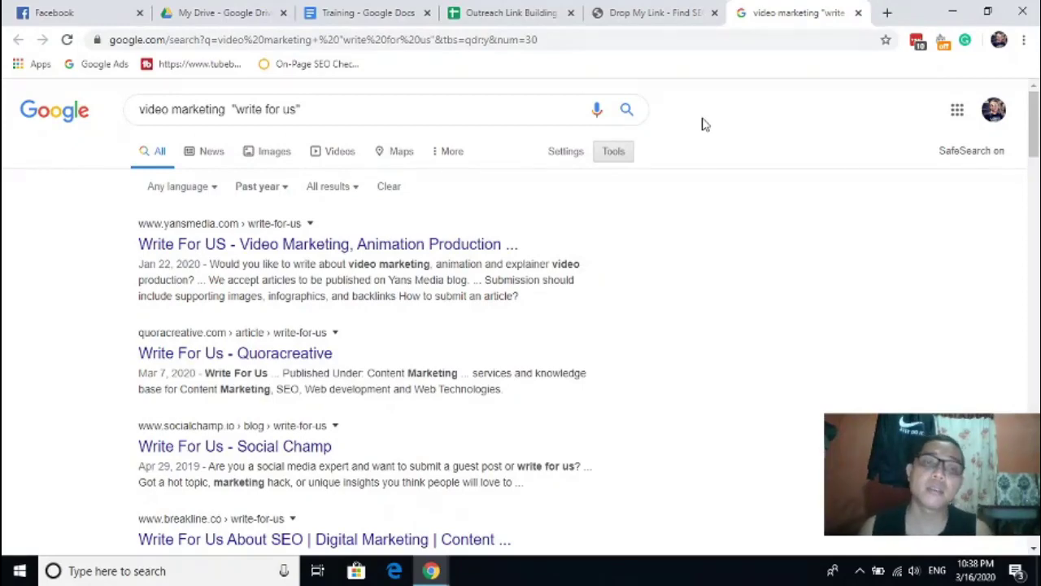
- Open the Yans Media Write For Us result in a new tab and scroll through it
middle_click(215, 248)
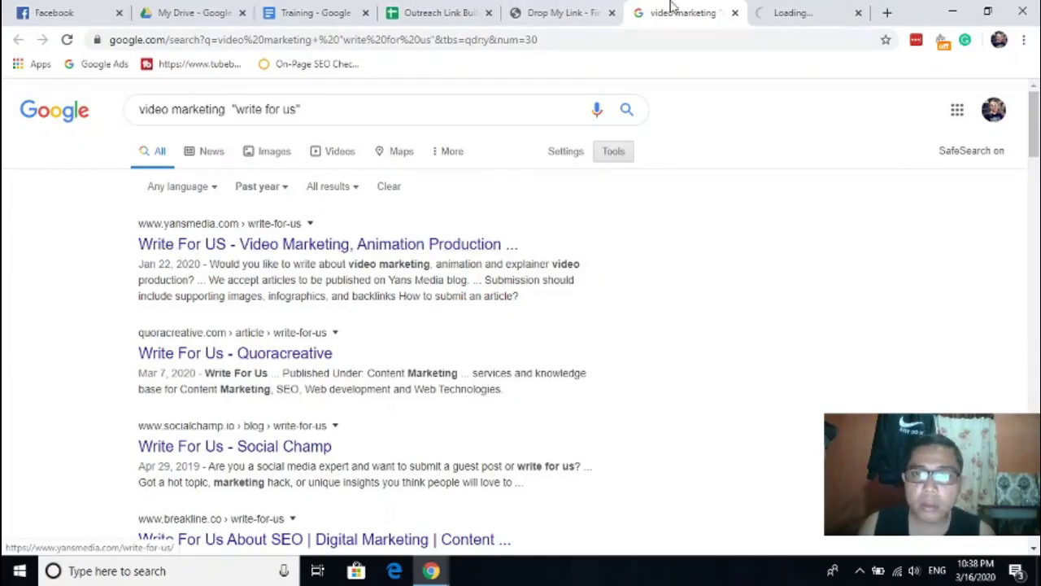
click(787, 9)
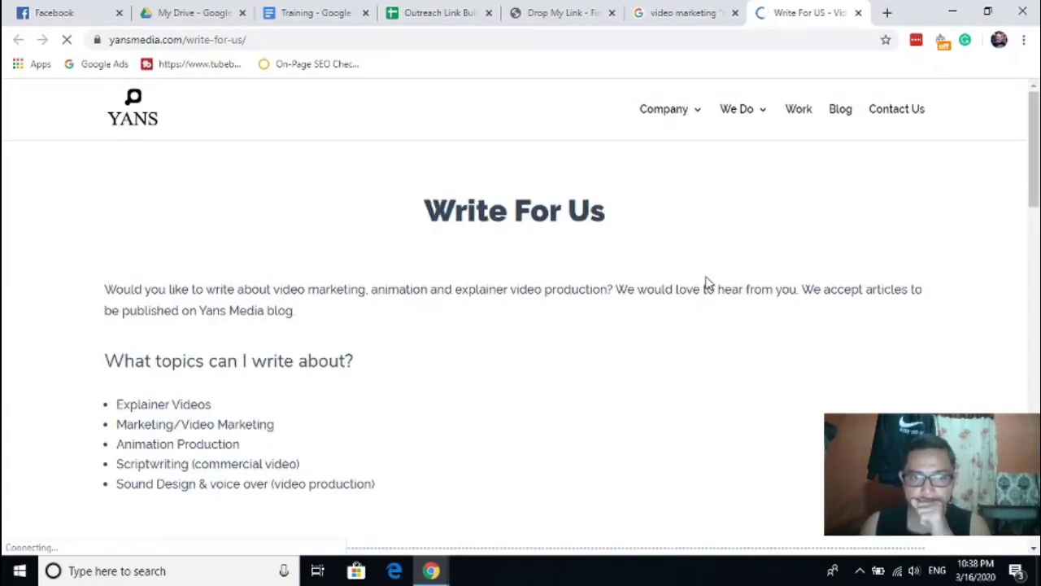
scroll(680, 323, down, 1)
scroll(680, 323, down, 3)
scroll(677, 323, up, 3)
- Select 'video marketing' in the Google query, then review the Yans Media page again
click(704, 12)
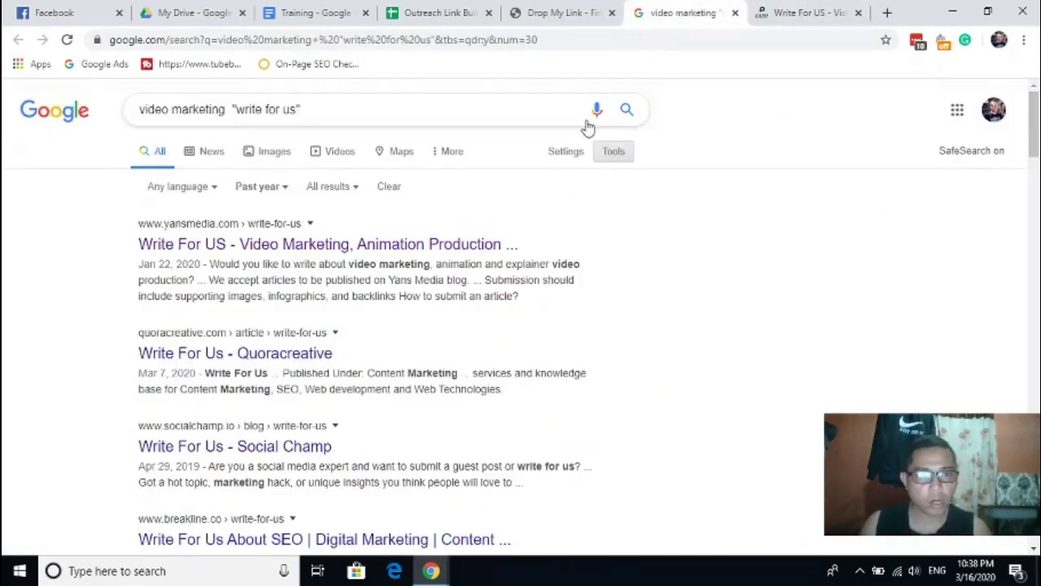
drag(226, 109, 139, 109)
click(796, 8)
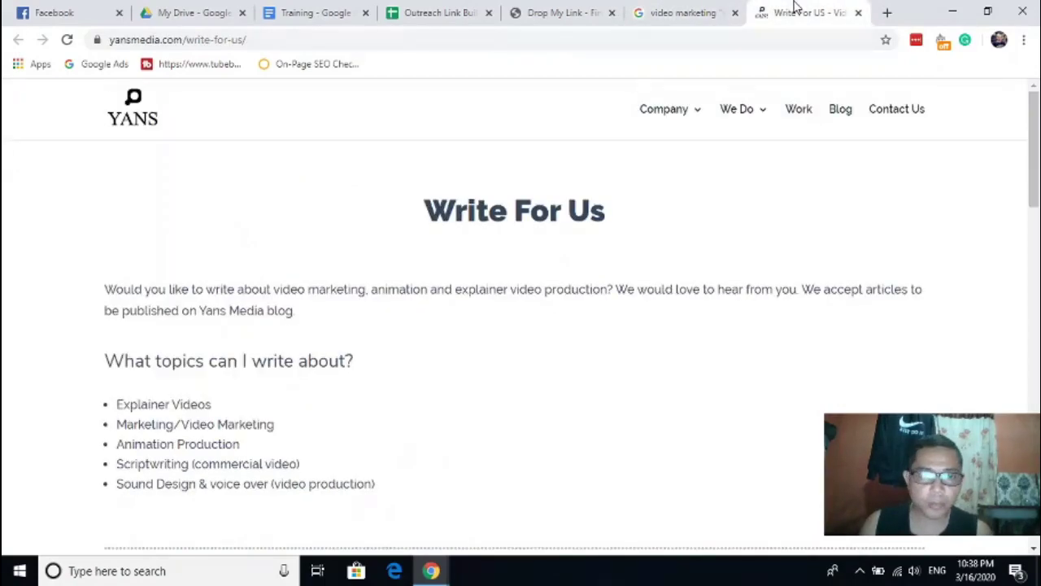
scroll(497, 305, down, 3)
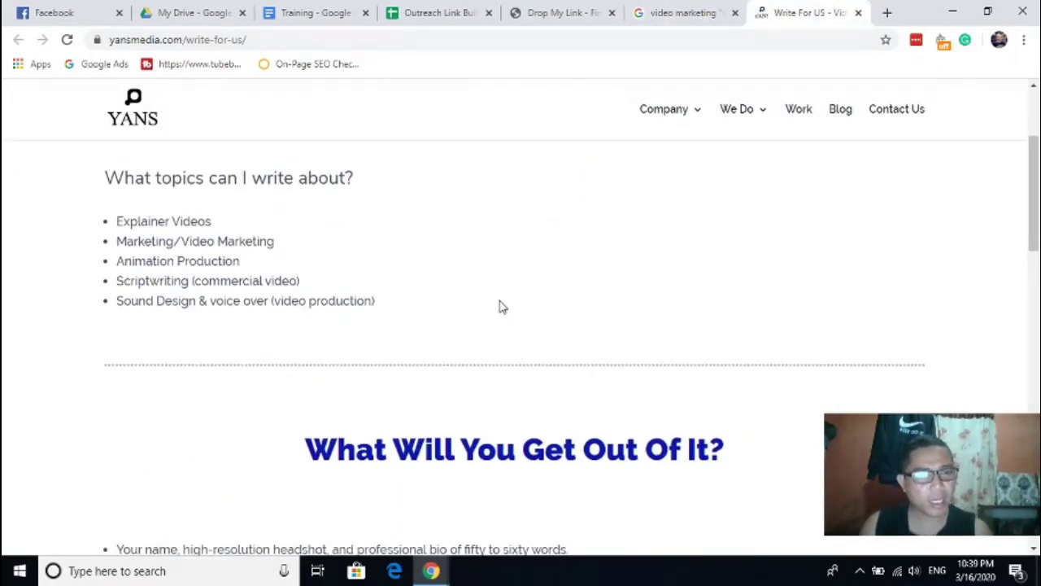
scroll(501, 306, up, 1)
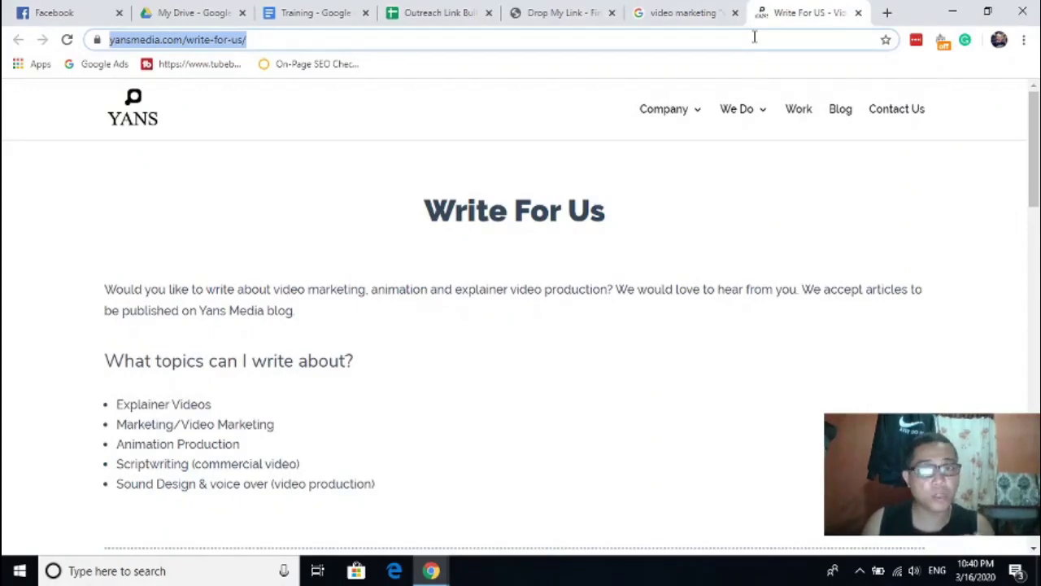
- Paste the Yans Media write-for-us URL into cell A2 of the outreach sheet
click(537, 12)
click(439, 12)
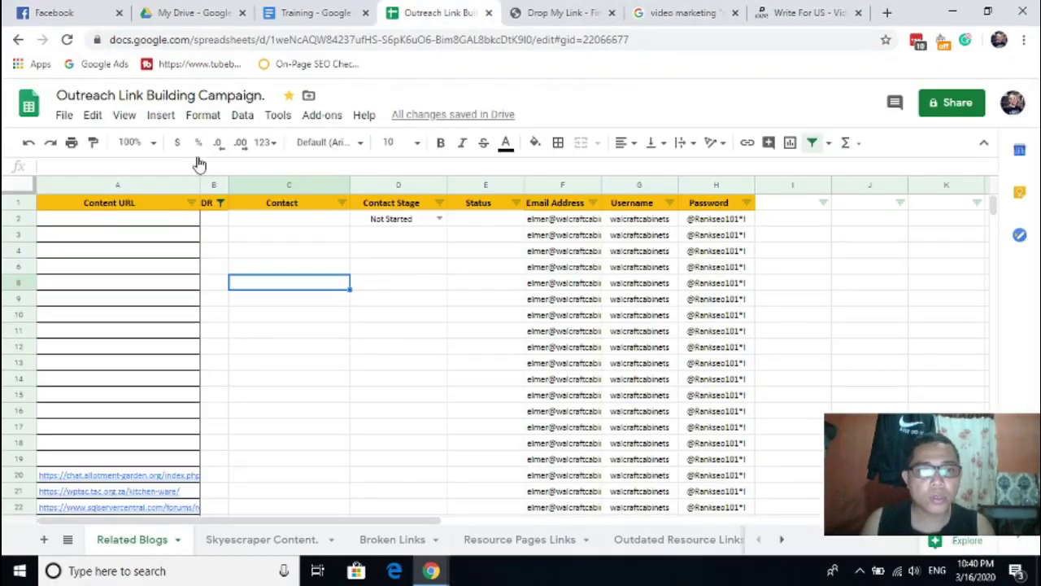
click(144, 226)
text(https://www.yansmedia.com/write-for-us/)
click(339, 281)
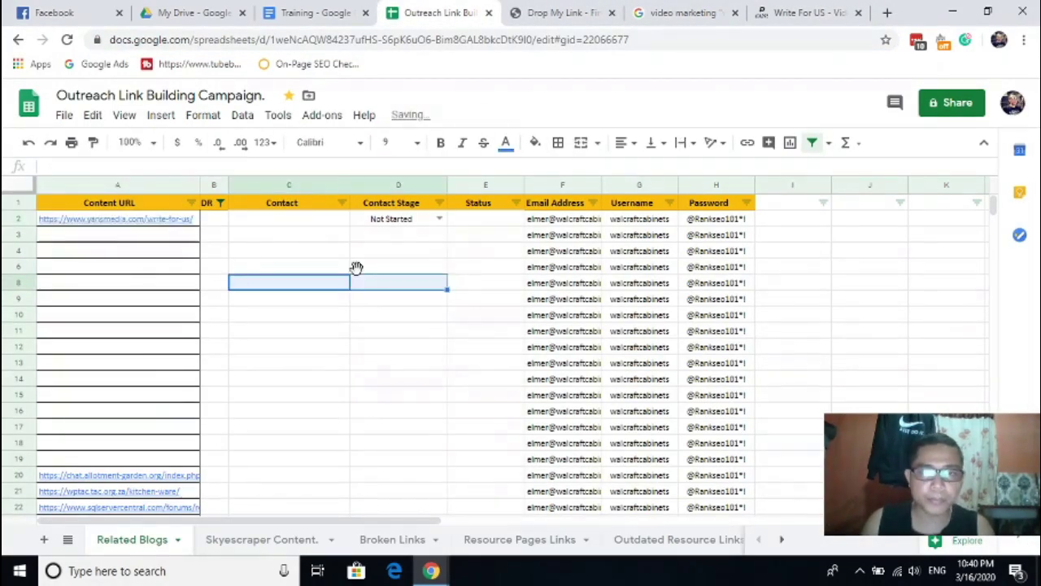
- Open the Webdew, Animation Explainers and SEM Updates results in background tabs
click(633, 9)
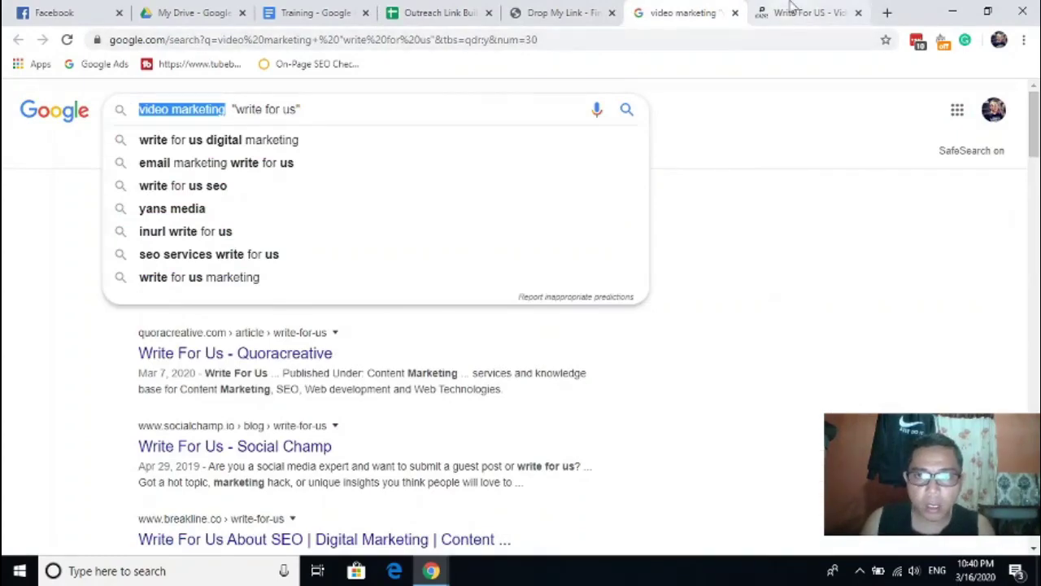
click(785, 10)
click(646, 8)
click(585, 8)
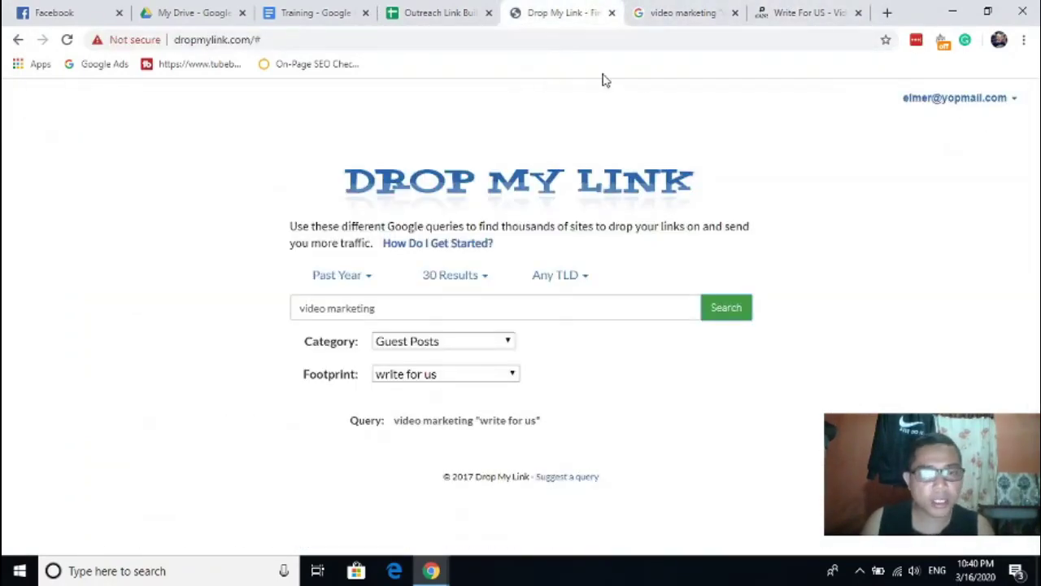
click(639, 8)
scroll(570, 228, down, 3)
click(836, 195)
scroll(836, 195, up, 3)
scroll(650, 292, down, 1)
scroll(651, 293, up, 1)
scroll(569, 301, down, 5)
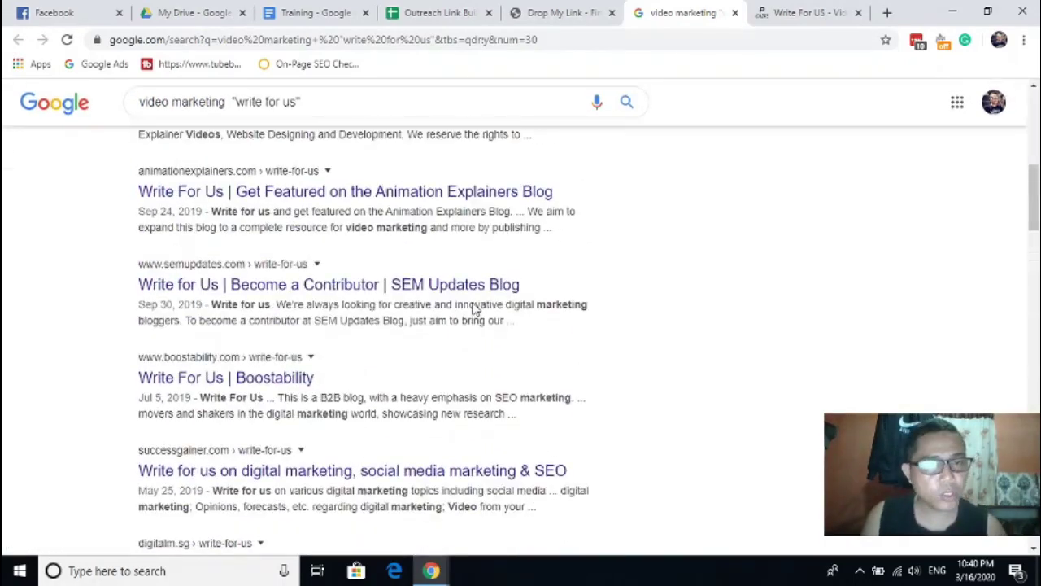
scroll(474, 303, up, 2)
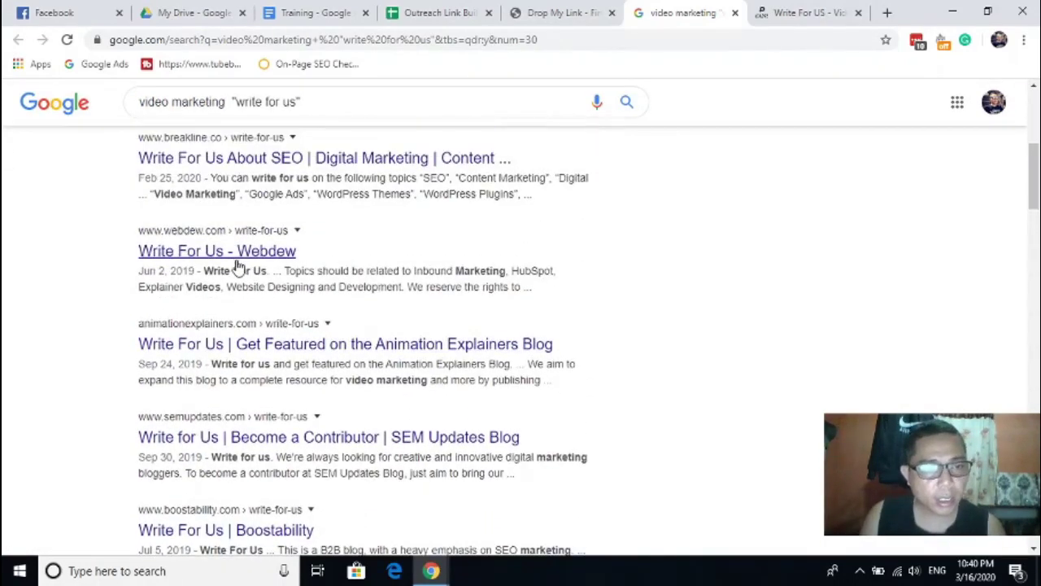
ctrl+click(234, 266)
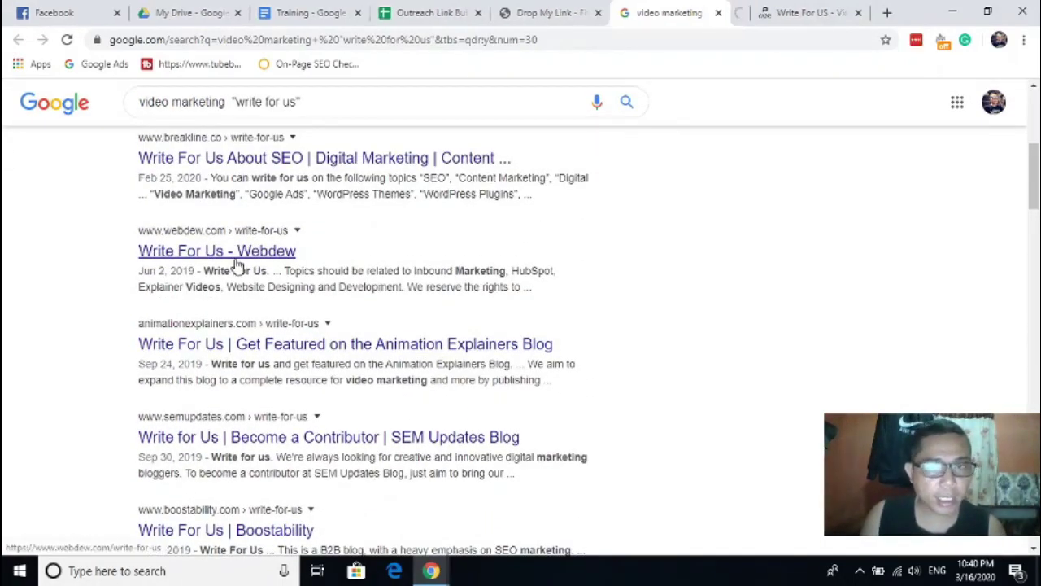
ctrl+click(236, 351)
ctrl+click(234, 439)
- Copy the Webdew write-for-us URL into cell A3
click(571, 10)
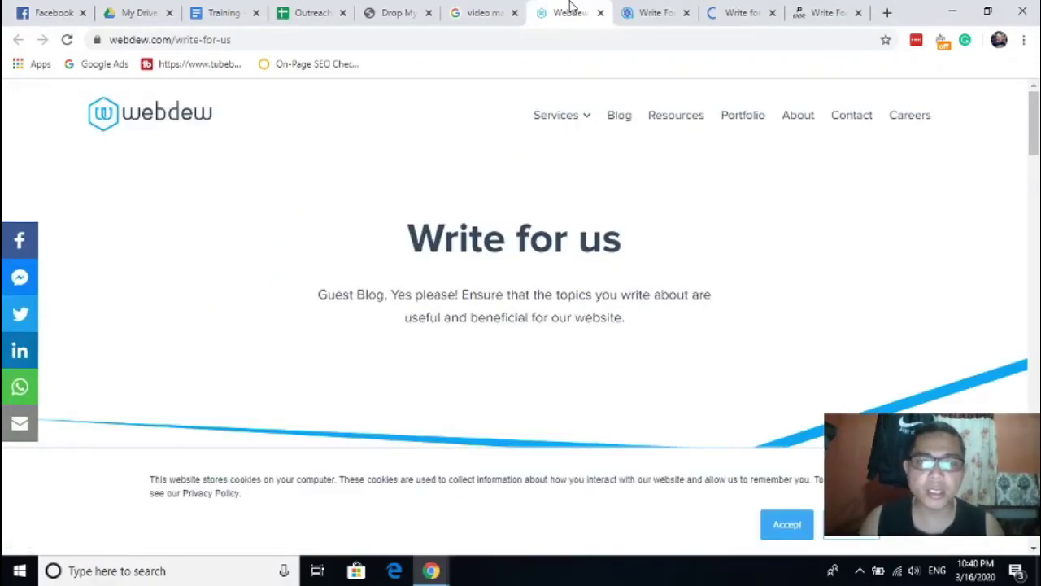
scroll(618, 183, down, 3)
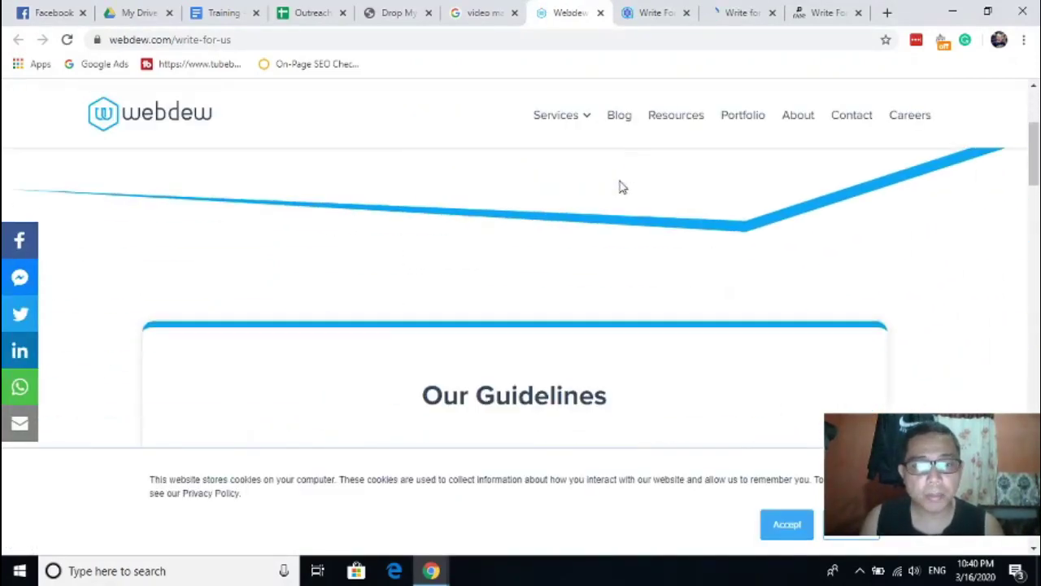
scroll(621, 186, down, 4)
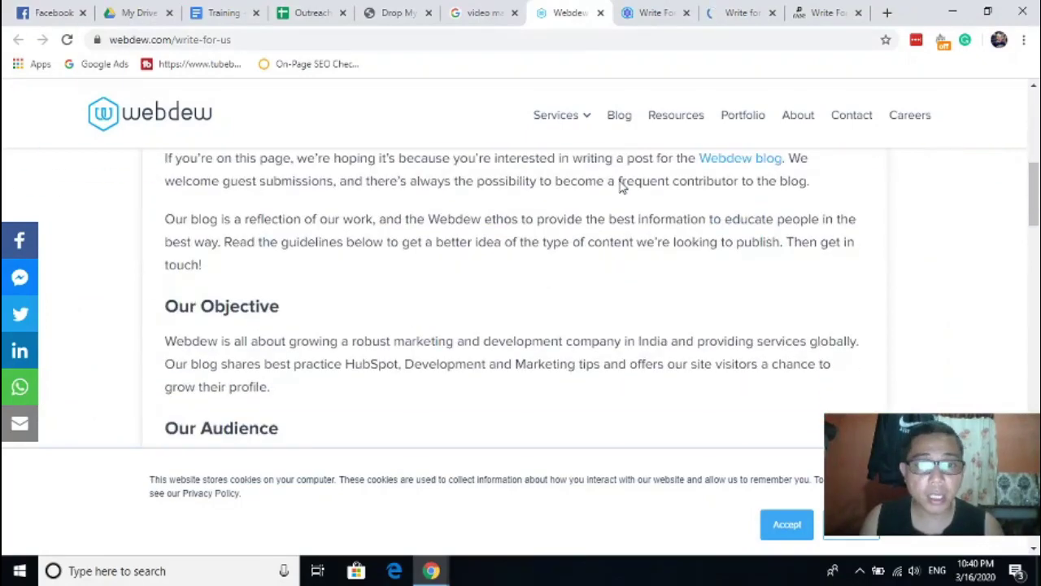
click(405, 40)
key(ctrl+c)
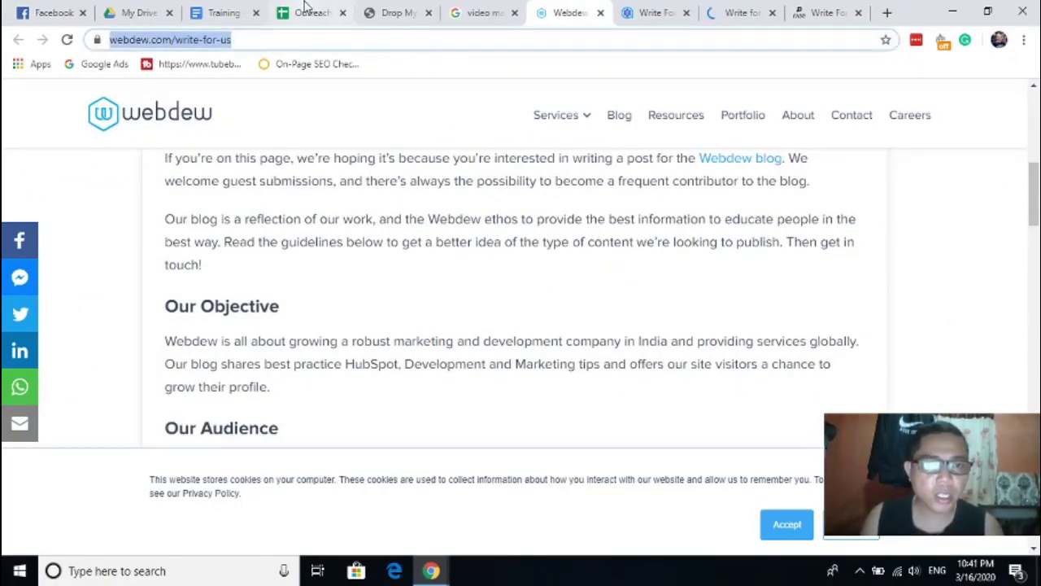
click(315, 12)
click(148, 240)
key(ctrl+v)
- Close the Webdew page and paste the Animation Explainers URL into cell A4
click(573, 12)
key(ctrl+w)
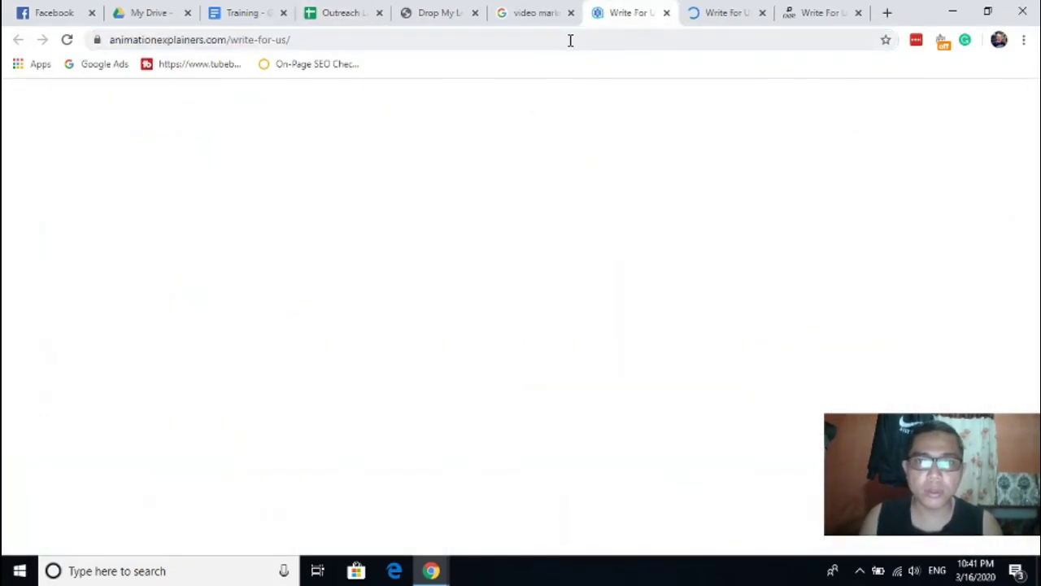
click(299, 40)
key(ctrl+c)
click(345, 13)
click(176, 252)
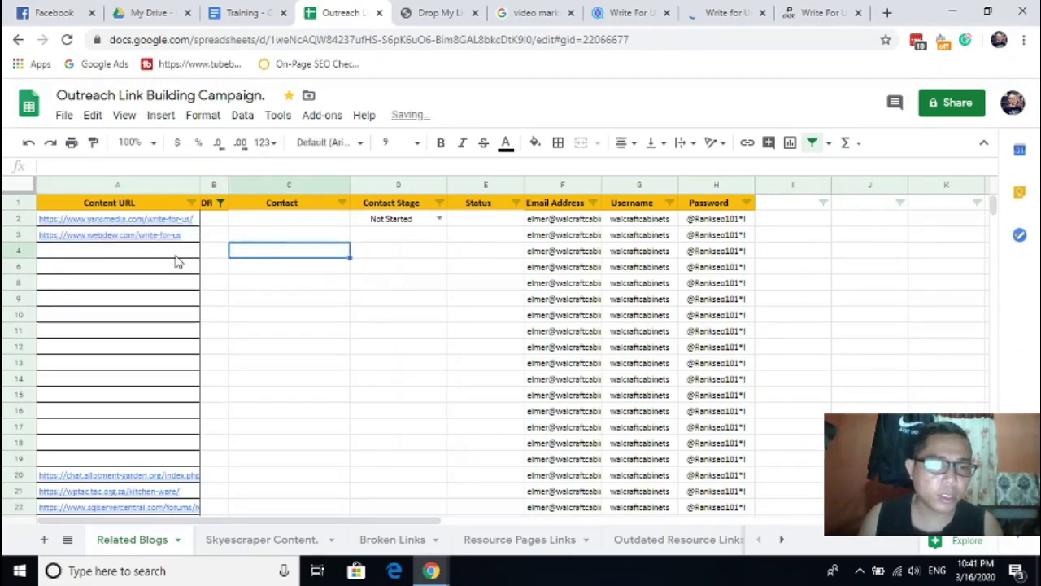
key(ctrl+v)
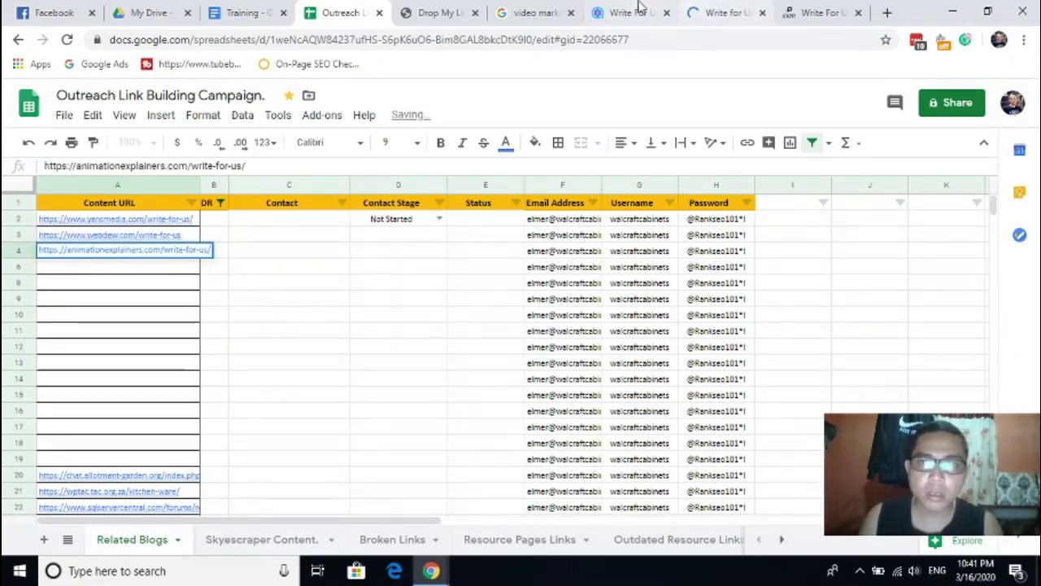
- Copy the SEM Updates write-for-us URL into cell A6
click(664, 18)
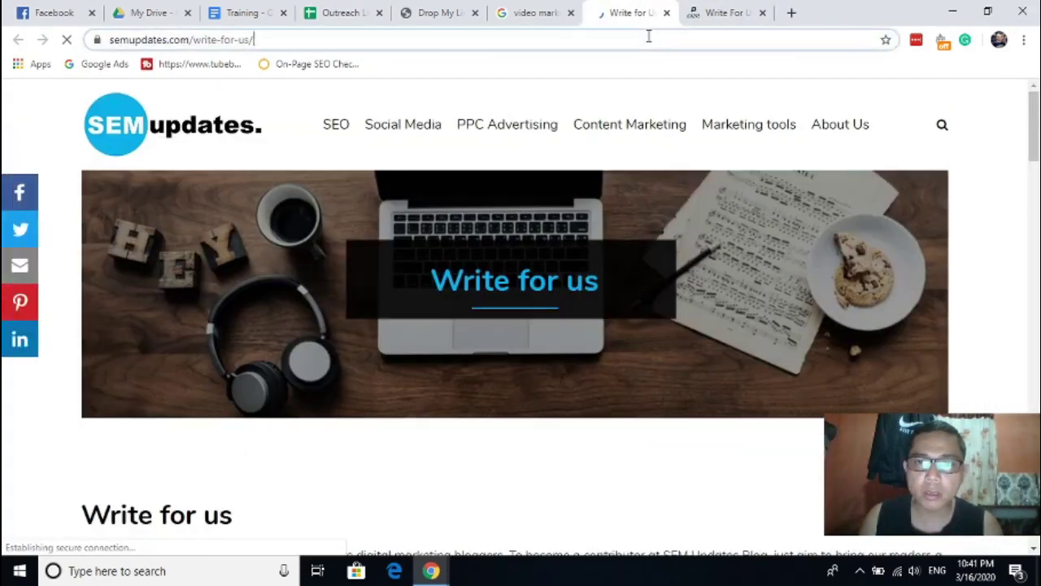
click(648, 35)
key(ctrl+c)
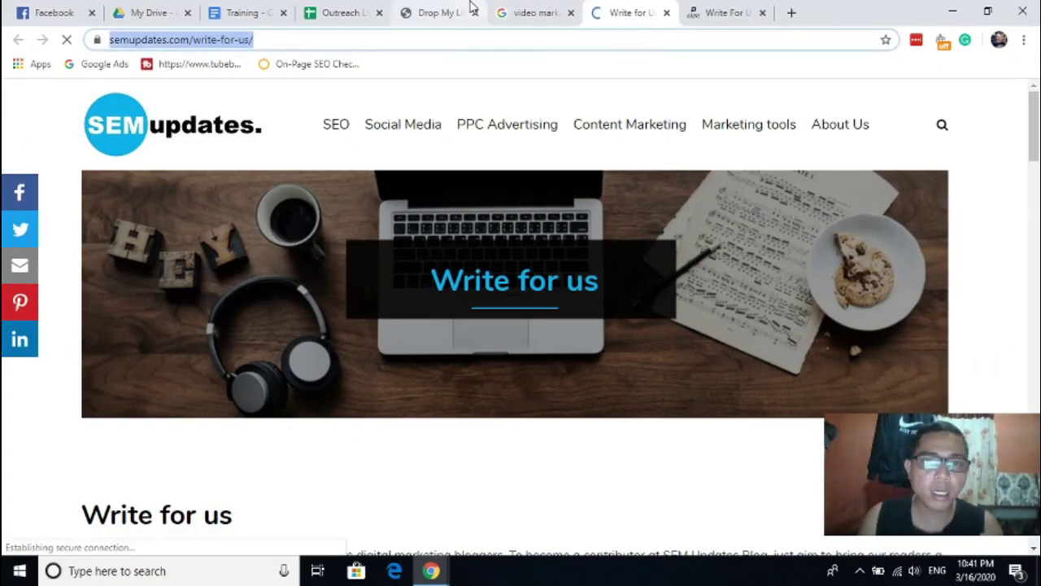
click(467, 8)
click(384, 10)
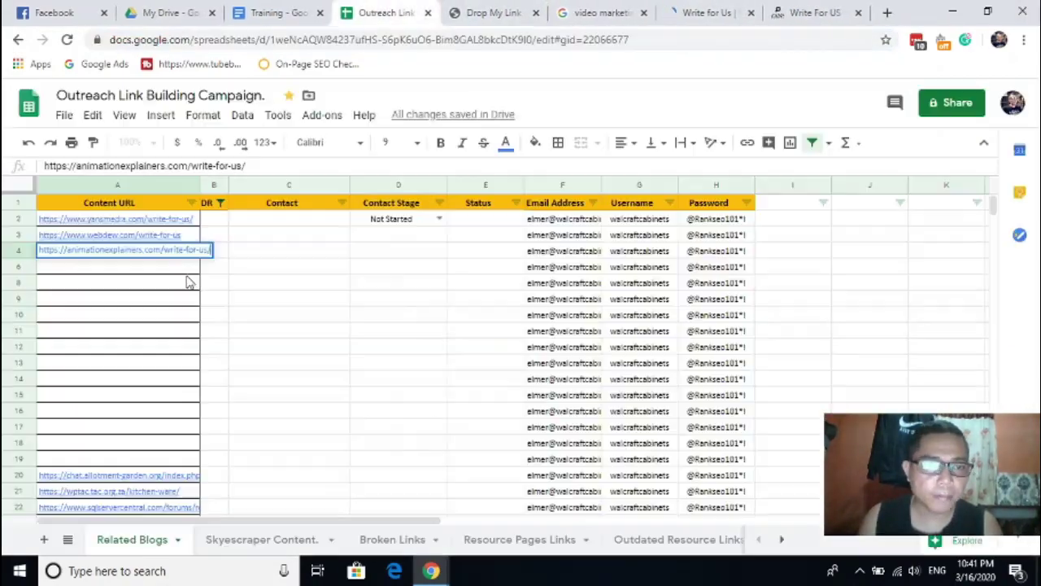
click(162, 269)
key(ctrl+v)
- Confirm the URL pasted in A6 and dismiss the paste options beside it
click(325, 271)
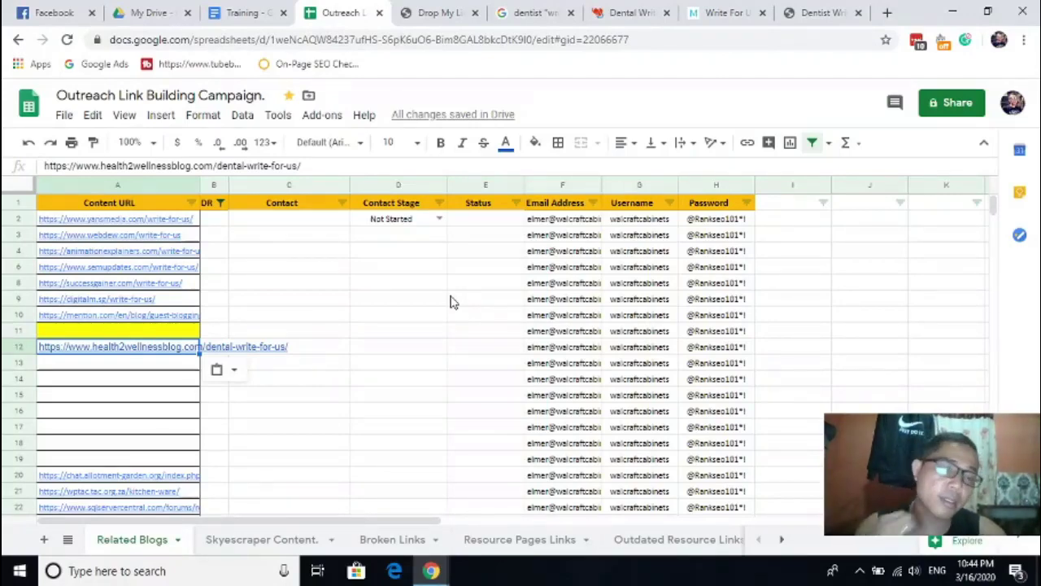
click(139, 206)
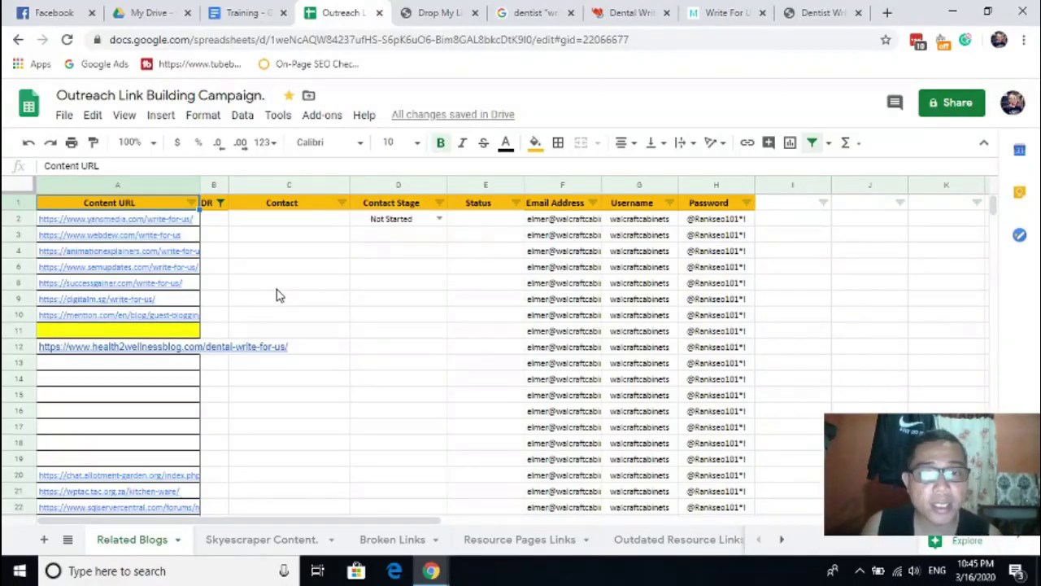
- Copy the Magical Smiles Dentist write-for-us page address into cell A13
click(634, 14)
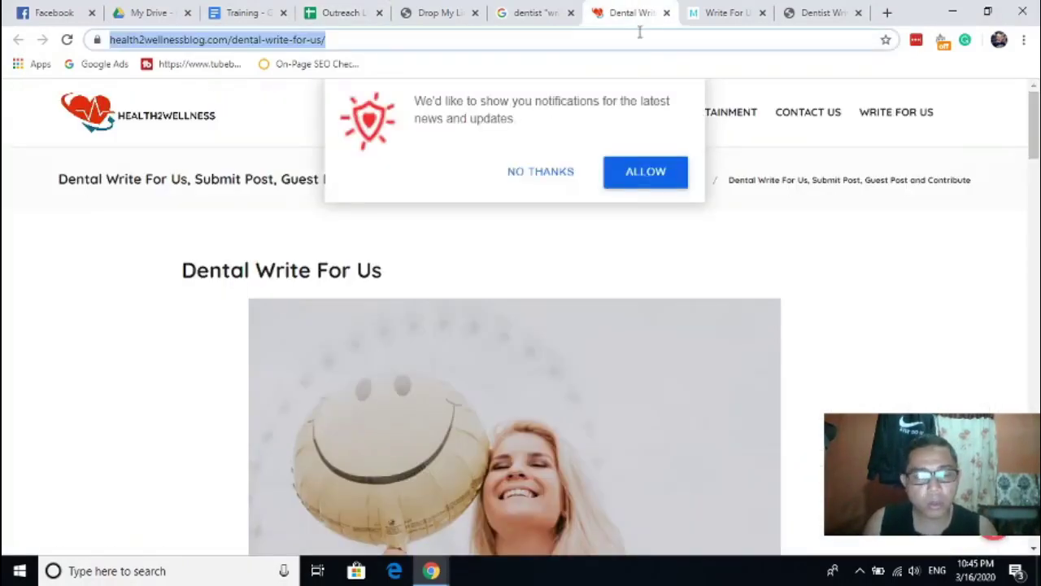
key(ctrl+w)
click(633, 38)
key(ctrl+c)
key(ctrl+shift+Tab)
key(ctrl+shift+Tab)
key(ctrl+shift+Tab)
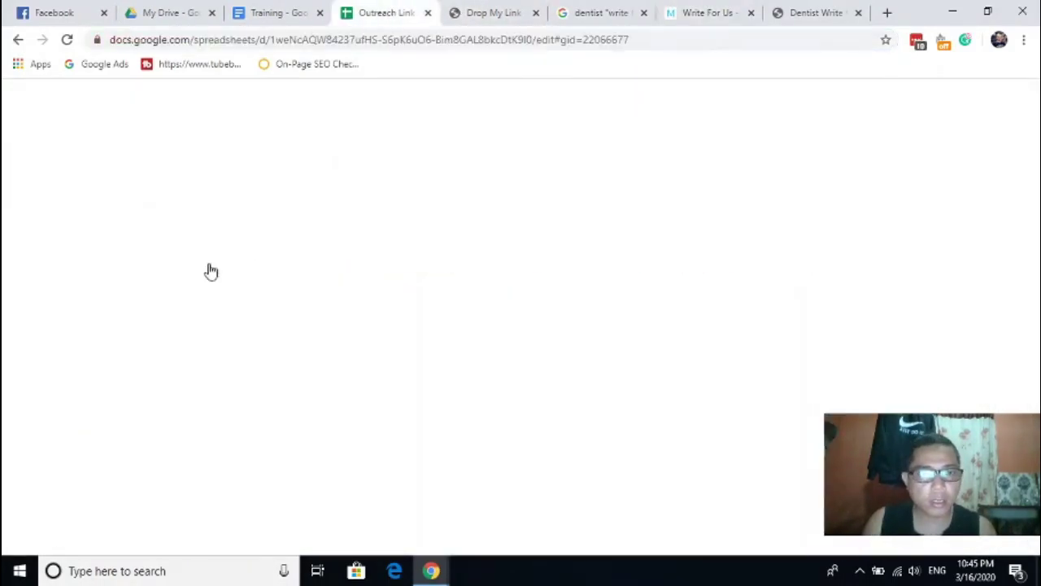
click(143, 360)
key(ctrl+v)
- Add the My Waldorf Dentist write-for-us URL to A14, then go back to Drop My Link
click(602, 12)
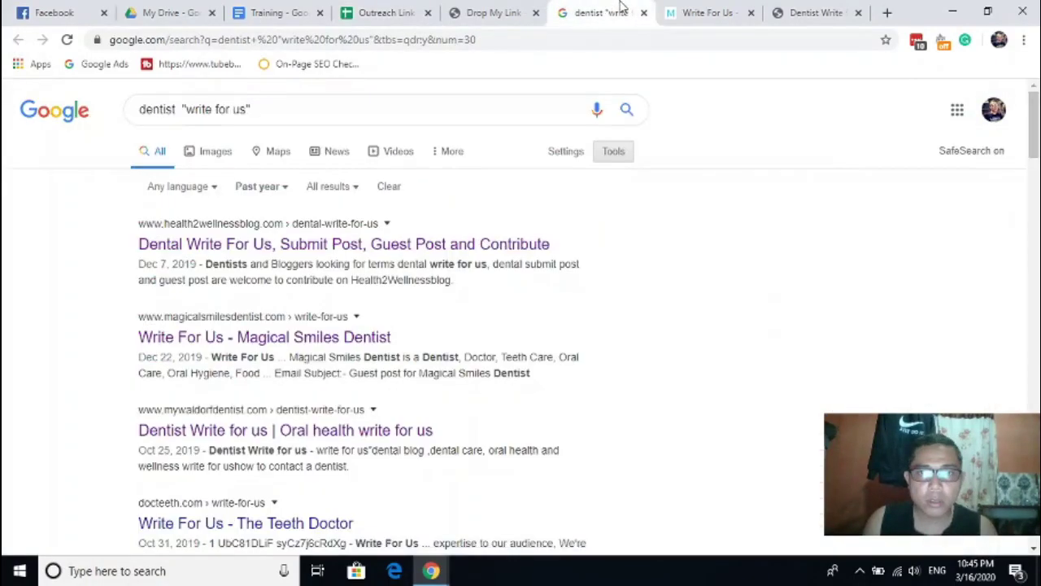
click(709, 12)
key(ctrl+w)
click(713, 39)
key(ctrl+c)
click(541, 10)
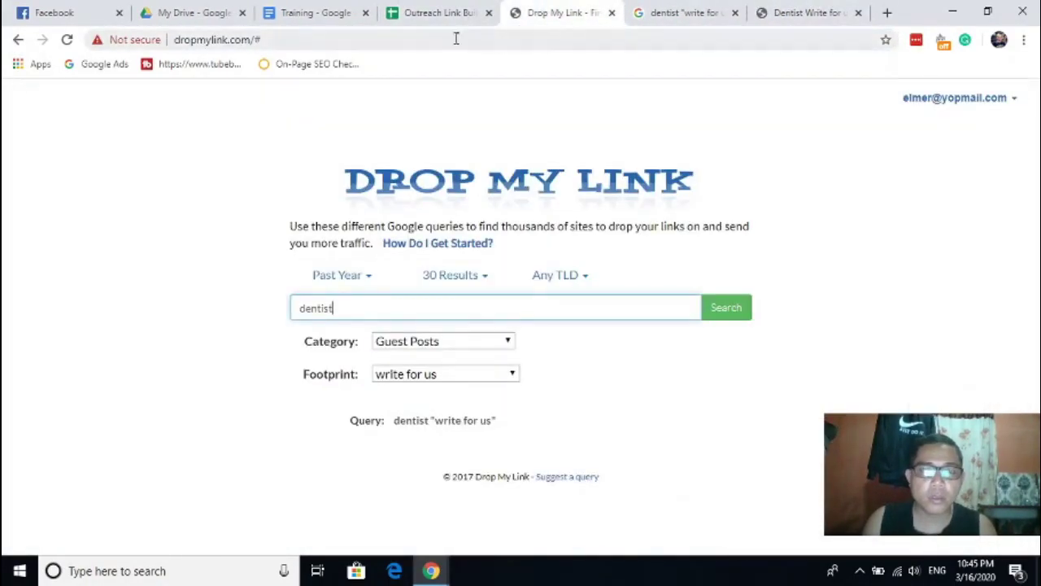
click(721, 9)
click(439, 12)
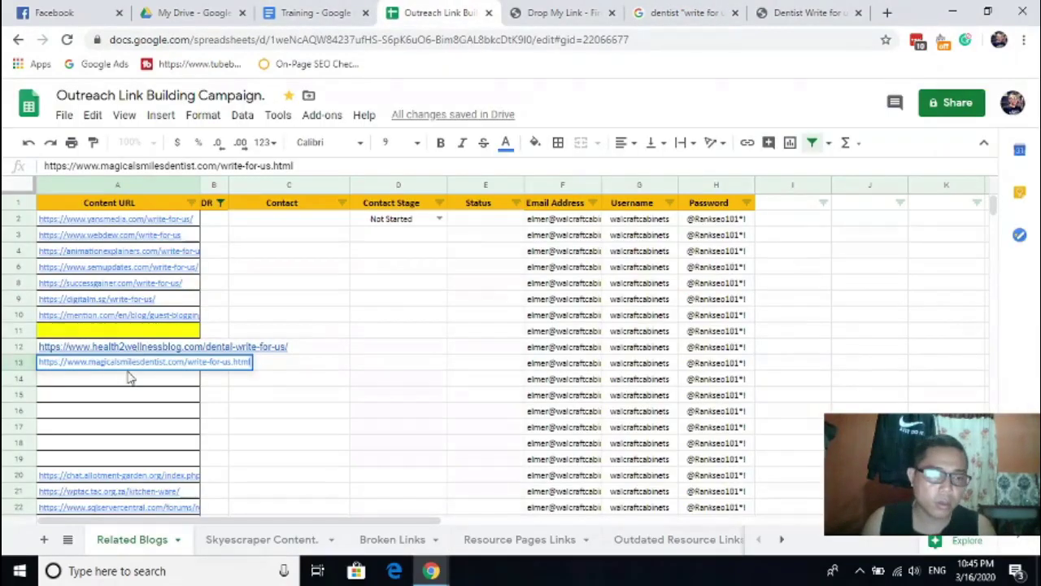
click(126, 374)
key(ctrl+v)
click(354, 302)
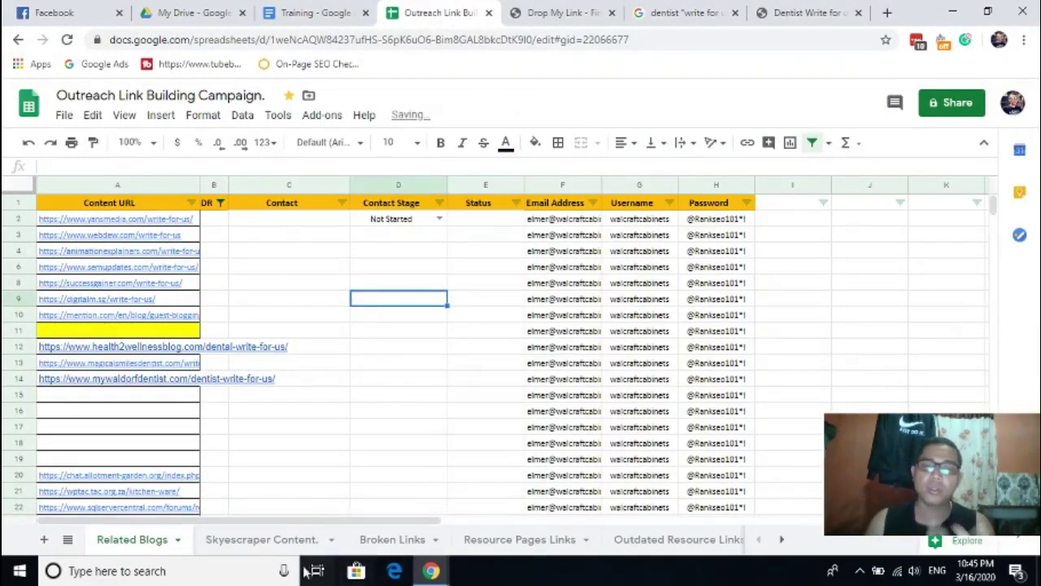
click(561, 12)
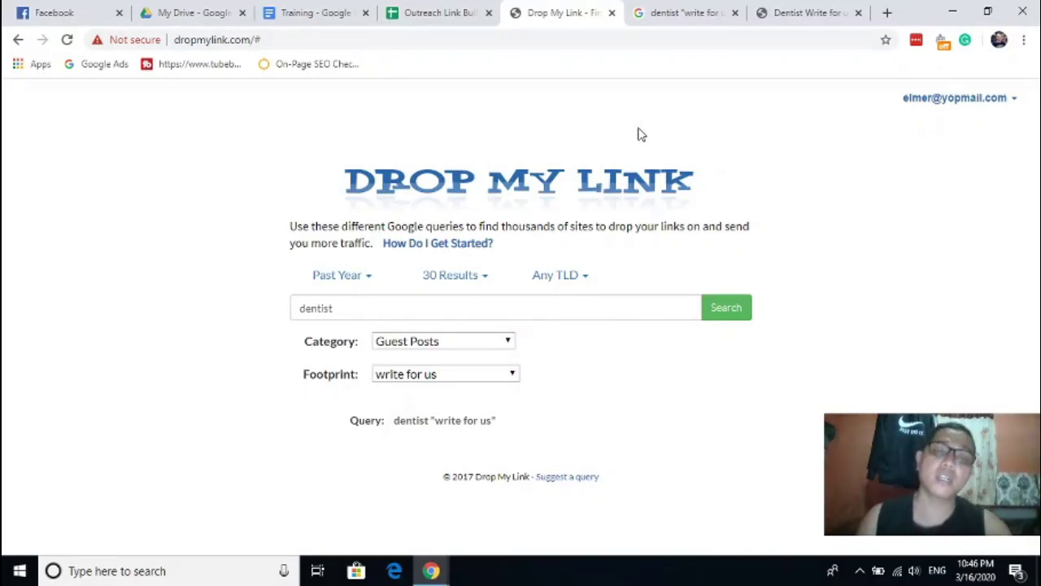
- Open the Category dropdown on the Drop My Link search form
click(433, 348)
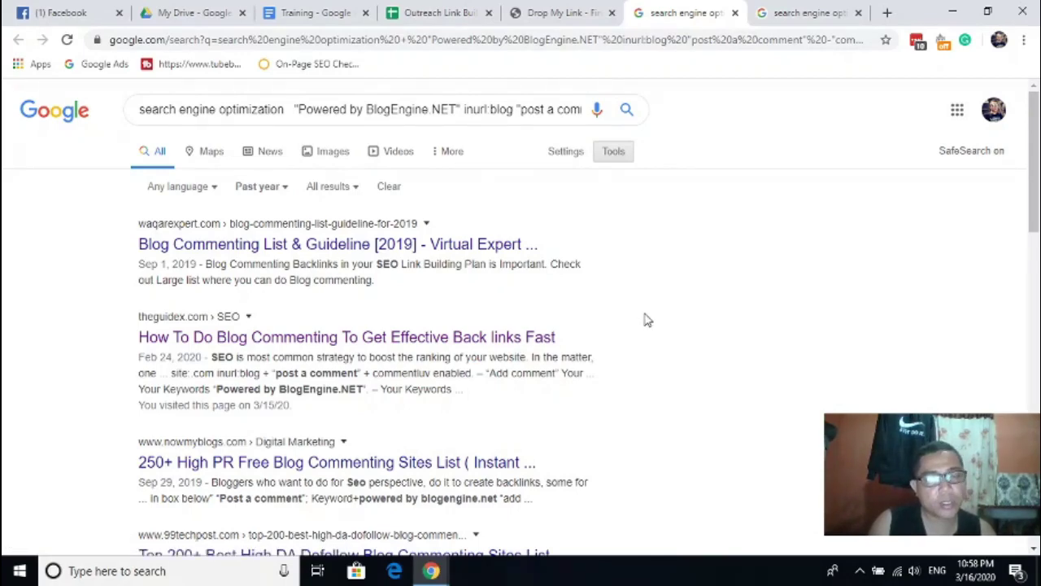
- Return to Drop My Link and close the two Google result tabs to its right
click(569, 13)
right_click(573, 7)
click(627, 149)
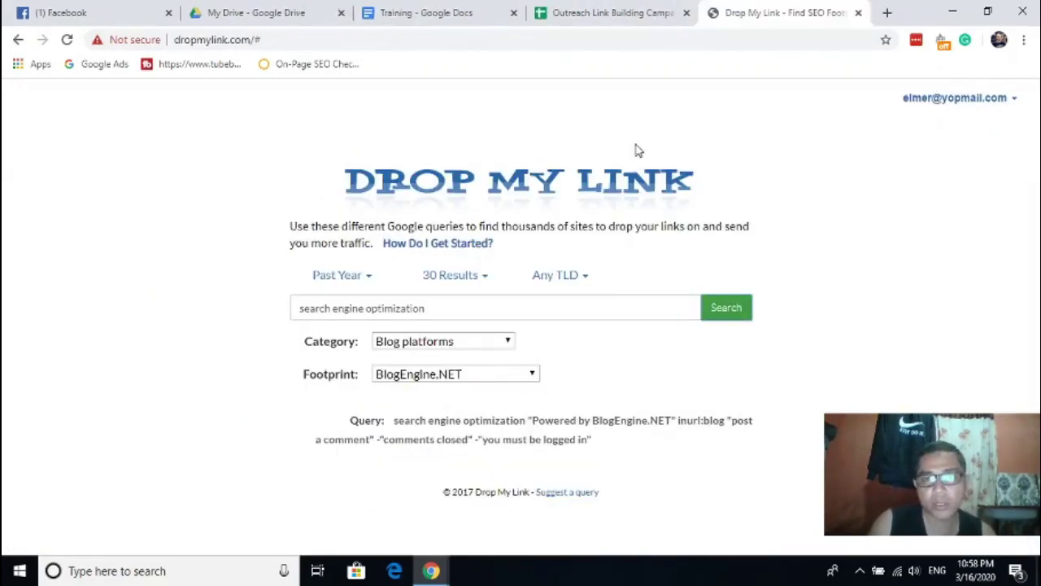